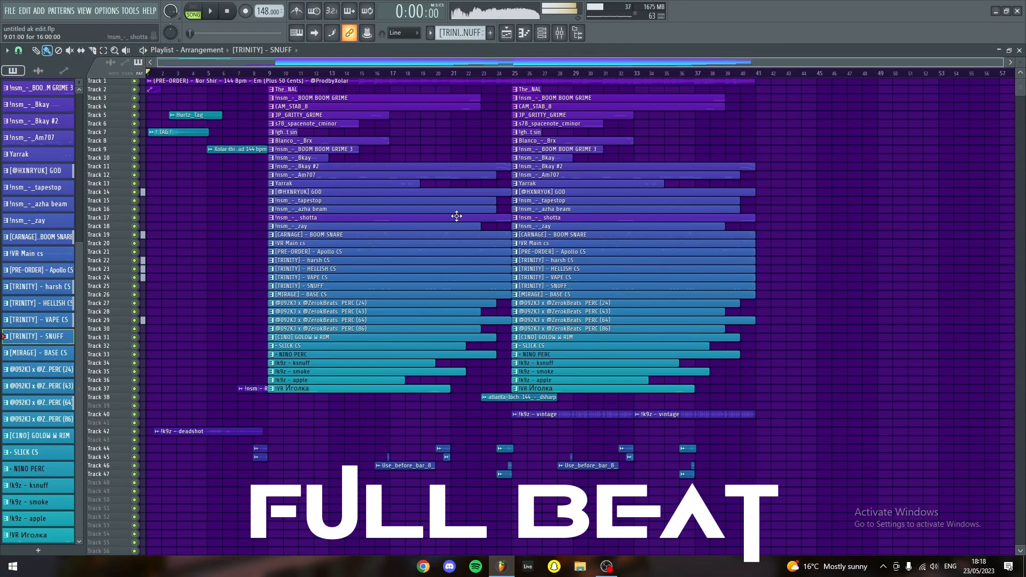
Step: Solo the !VR Main cs track, play it from bar 9, and open its pattern in the piano roll
scroll(246, 243, up, 5)
scroll(215, 248, up, 5)
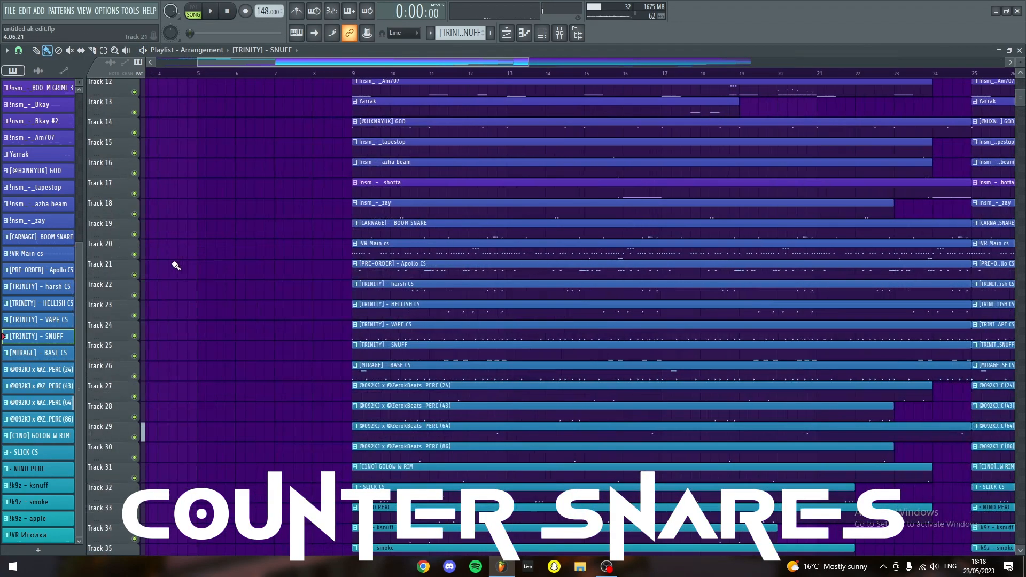
right_click(135, 255)
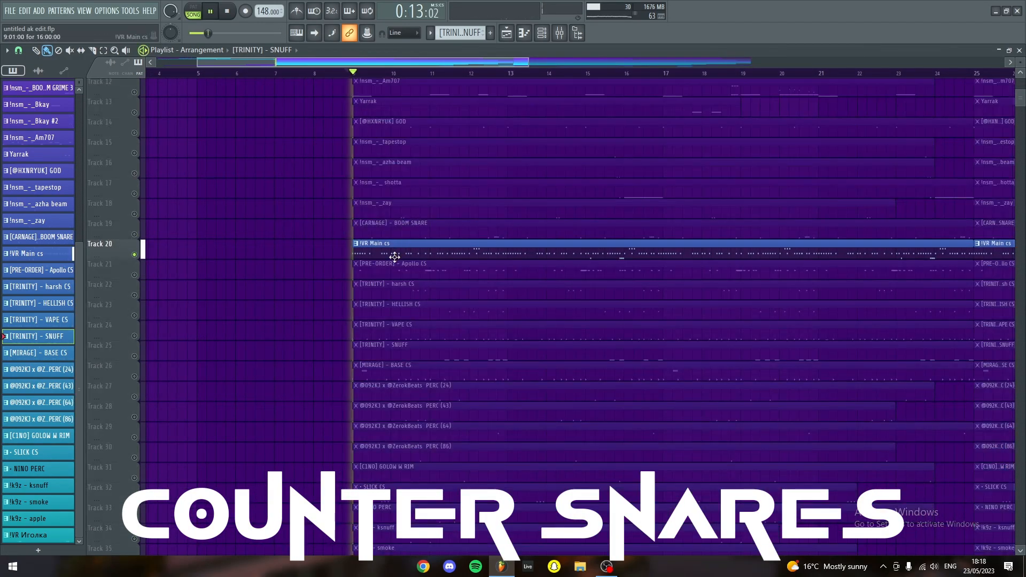
double_click(458, 253)
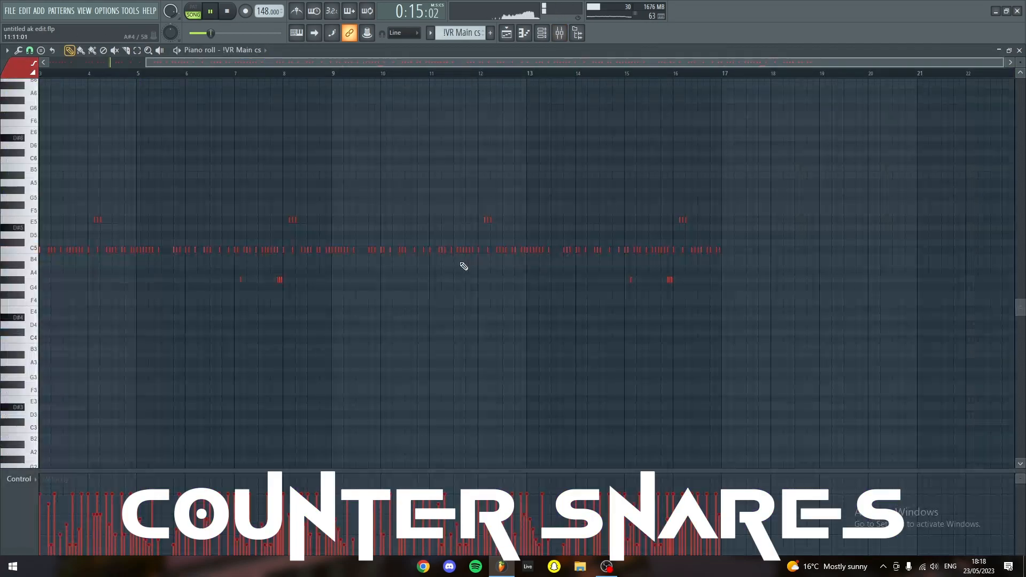
Step: Inspect the !VR Main cs channel's level and effect slots in the mixer
click(560, 34)
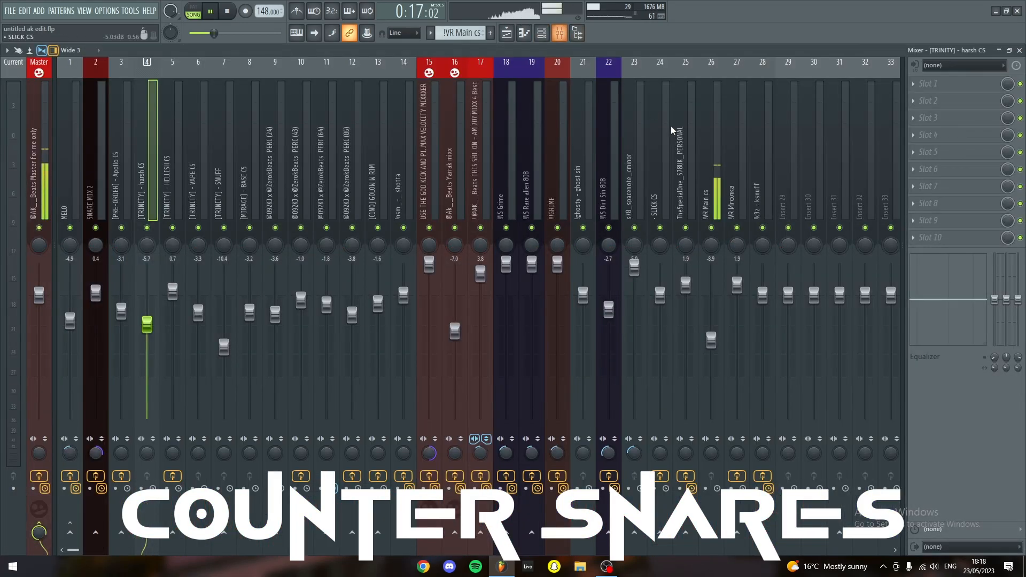
click(717, 151)
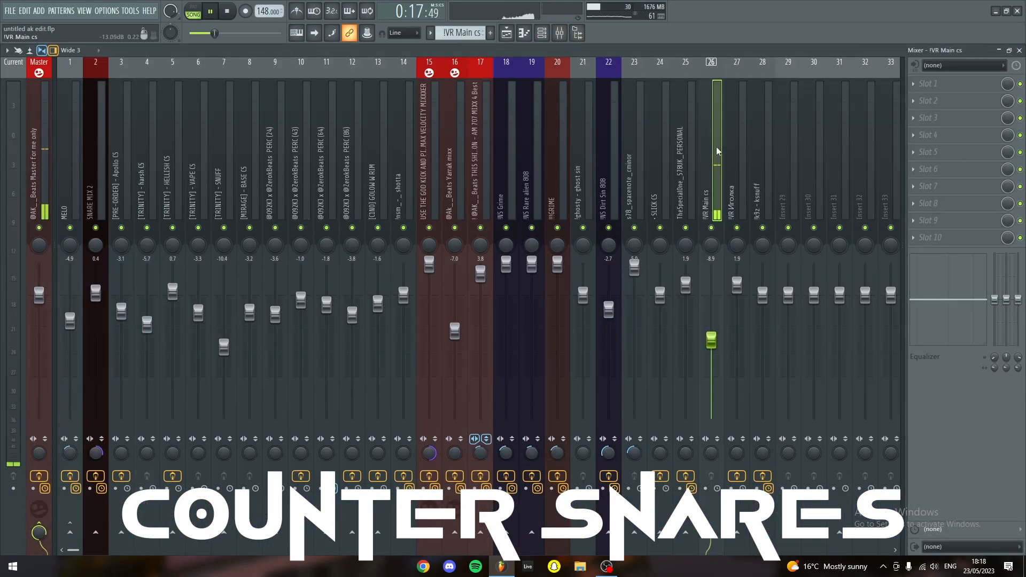
click(1020, 50)
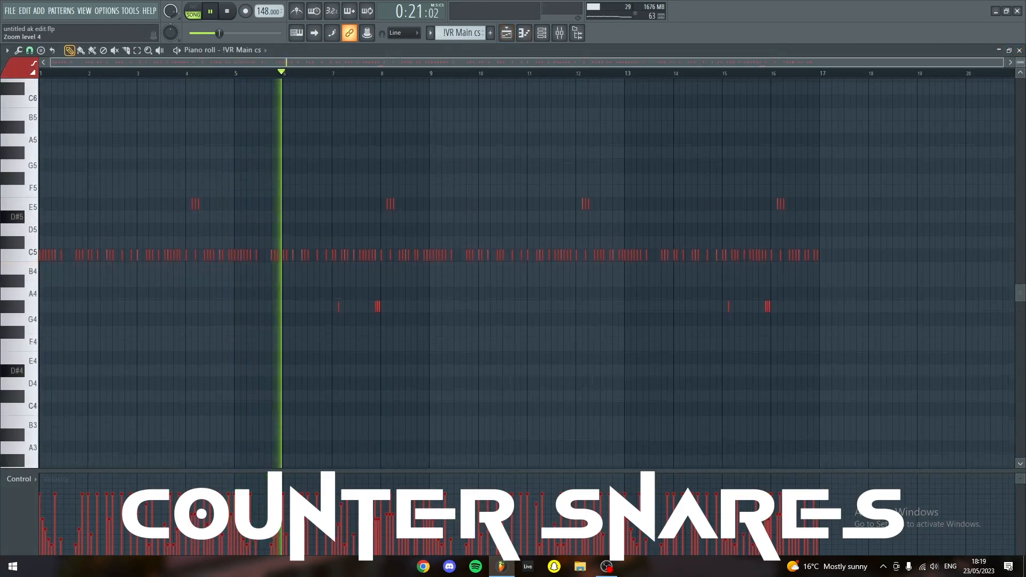
Step: Unmute the Apollo CS track in the playlist and replay it together with !VR Main cs
click(506, 33)
scroll(380, 270, up, 4)
scroll(378, 266, up, 1)
key(space)
click(135, 287)
key(space)
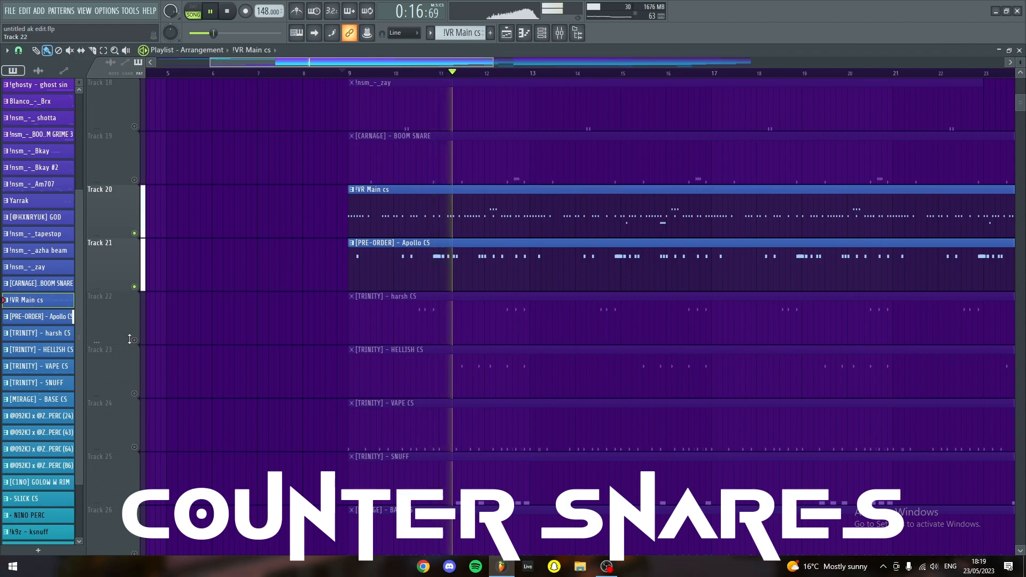
Step: Examine the Apollo CS notes in the piano roll and the Fruity parametric EQ 2 on its mixer channel
double_click(458, 258)
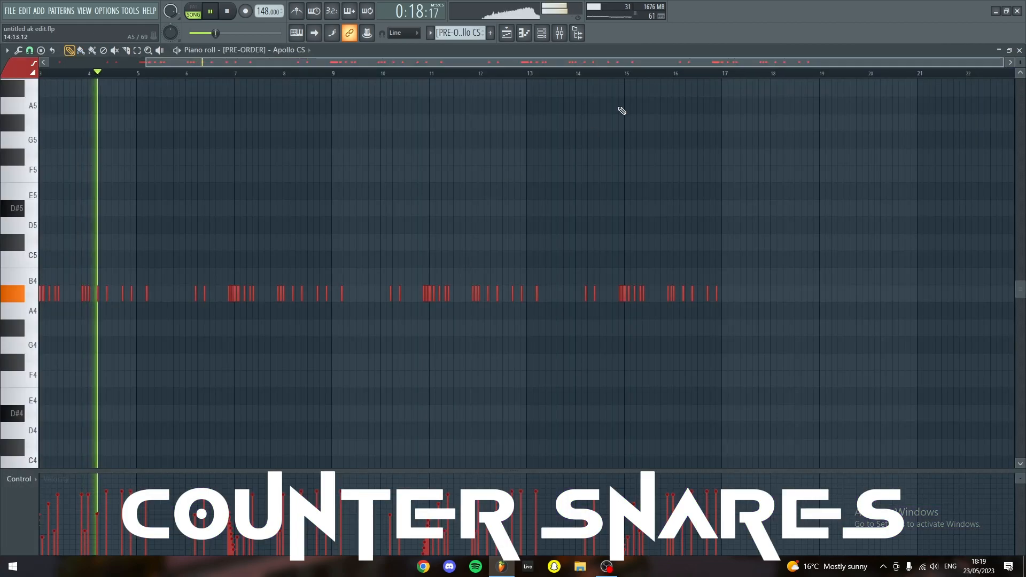
click(561, 34)
click(127, 148)
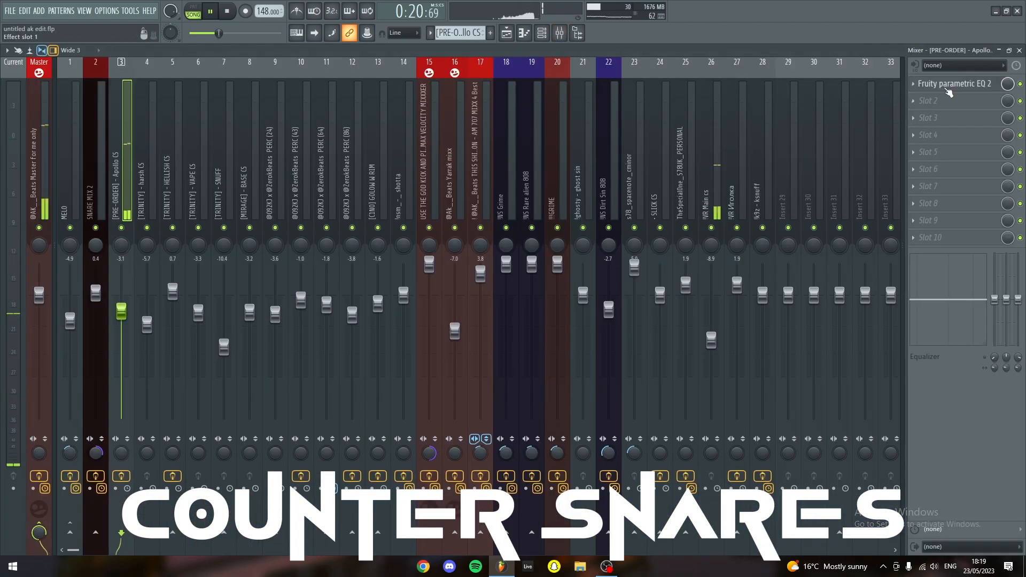
click(946, 94)
click(946, 94)
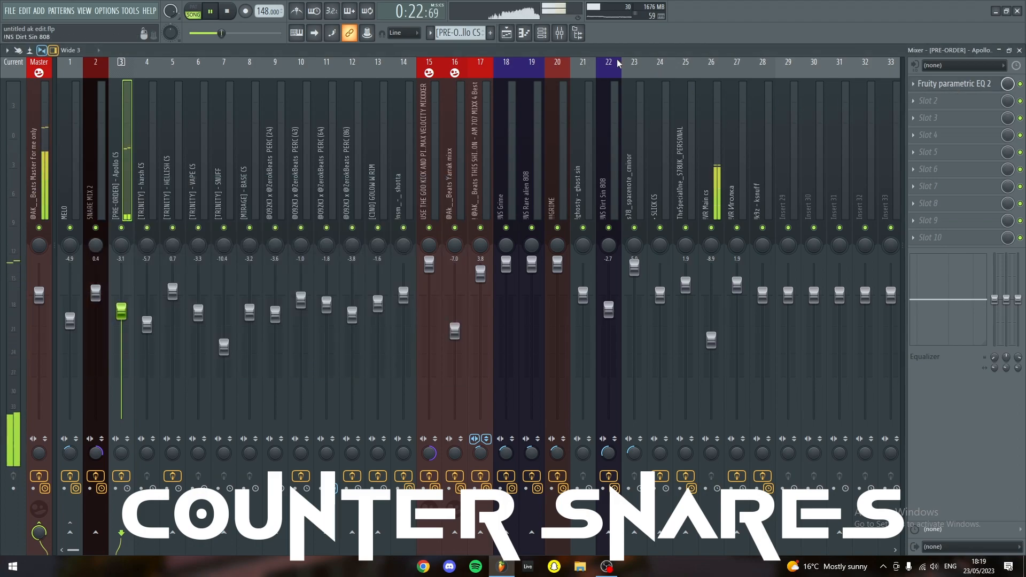
Step: Open the Apollo CS sampler from the channel rack and examine its miscellaneous settings, including the cut group
click(505, 35)
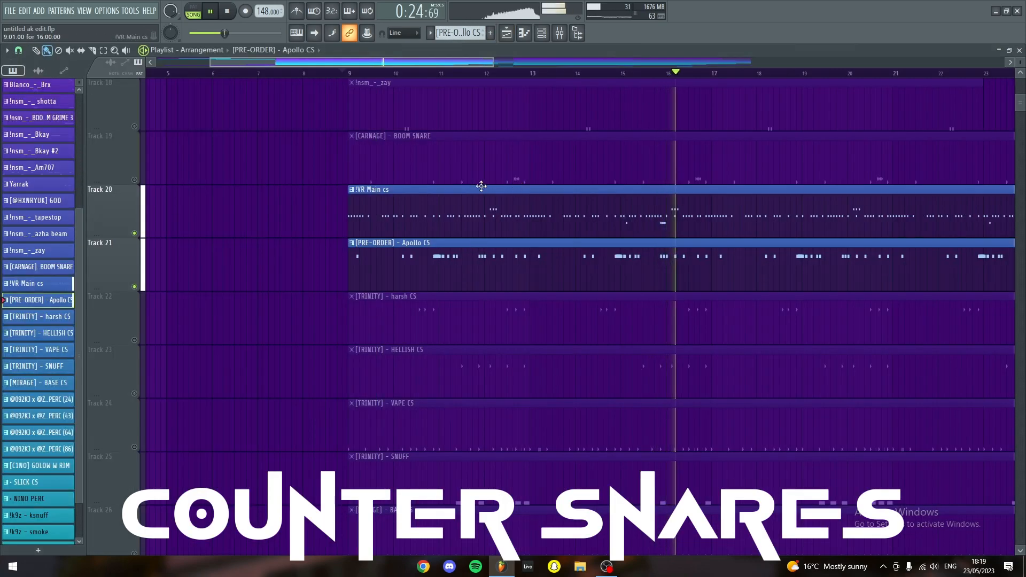
key(F6)
click(136, 446)
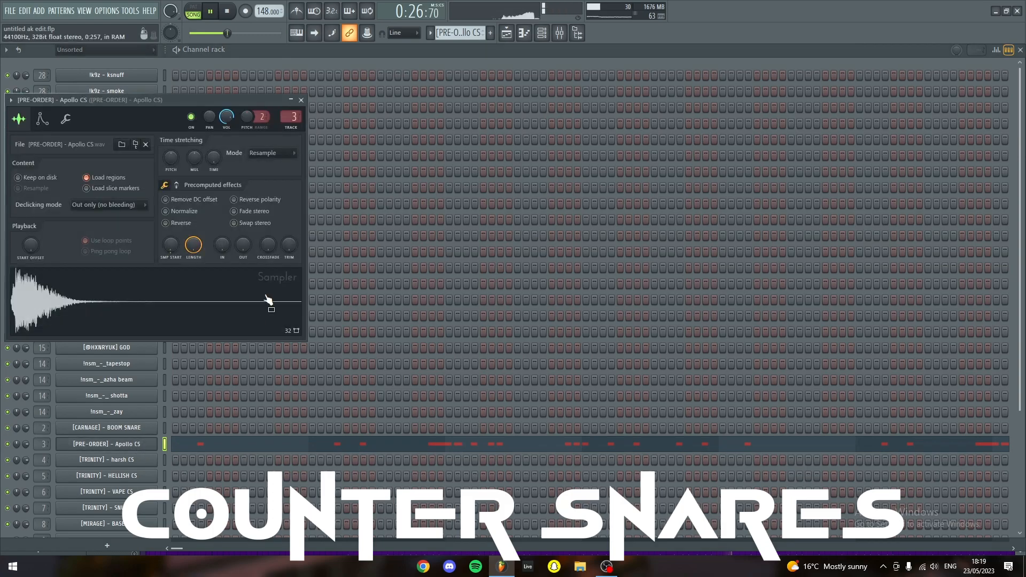
click(66, 122)
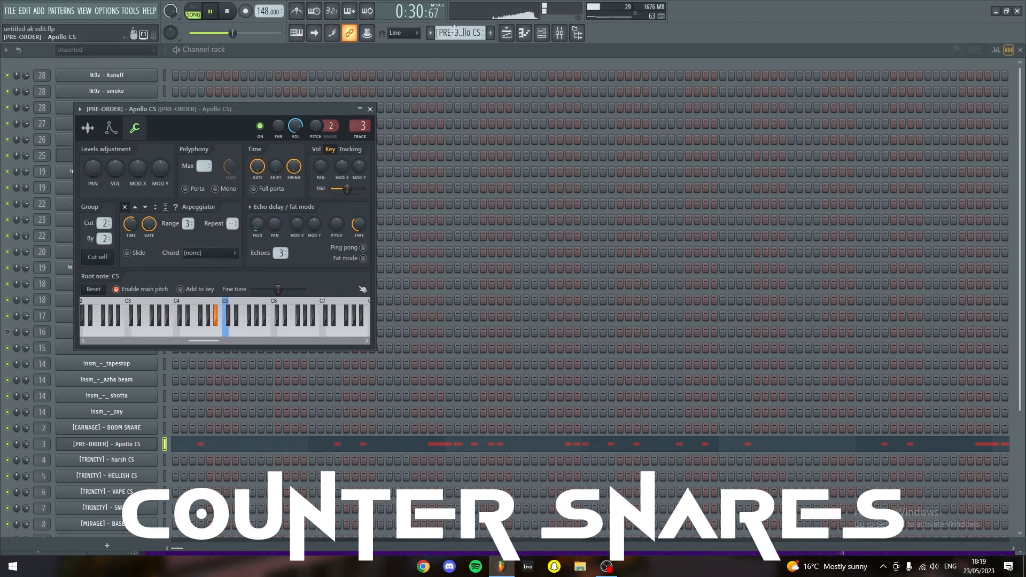
Step: Unmute the harsh CS and HELLISH CS tracks in the playlist and replay the counter snares
click(509, 34)
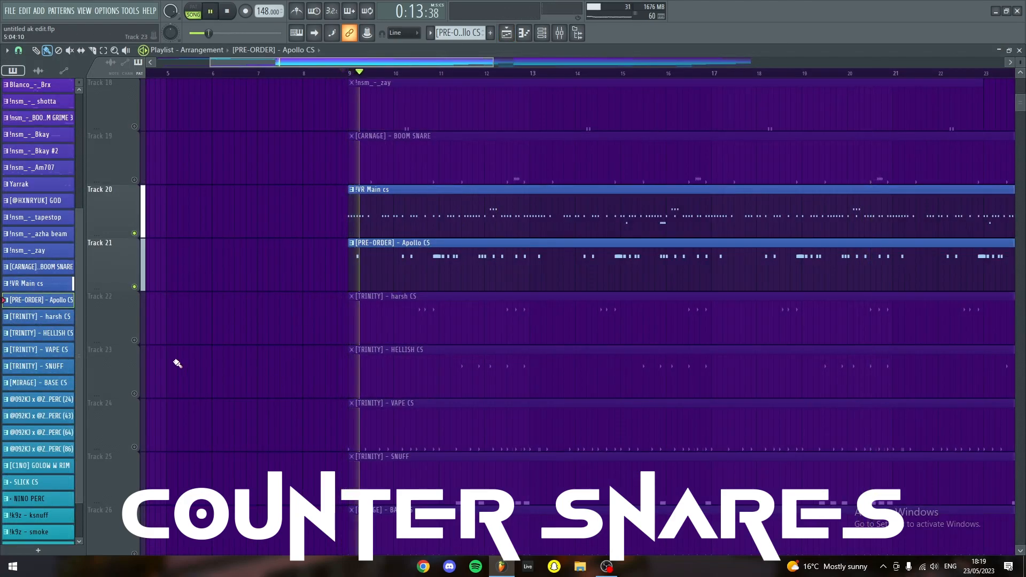
click(134, 340)
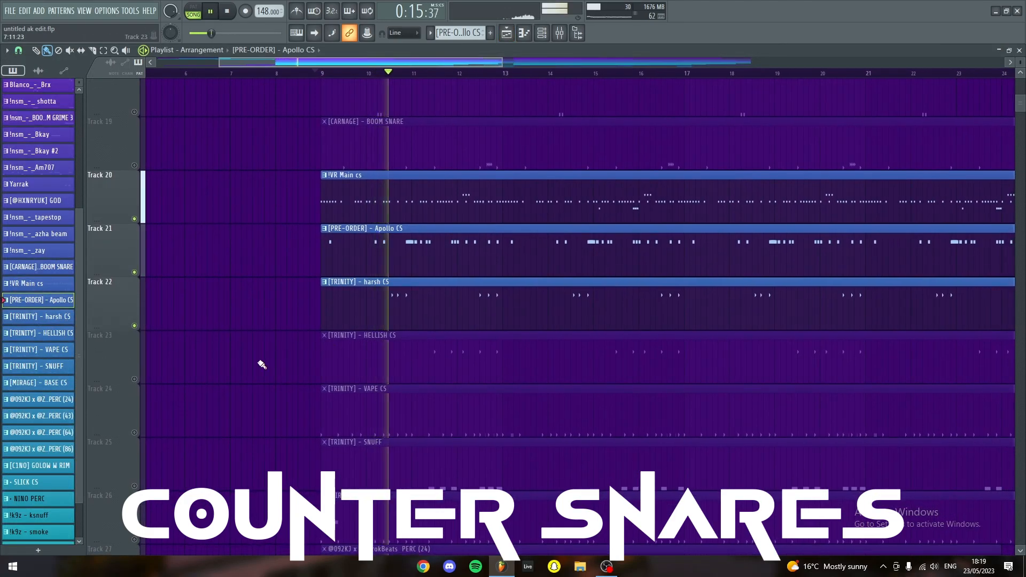
key(space)
click(135, 379)
key(space)
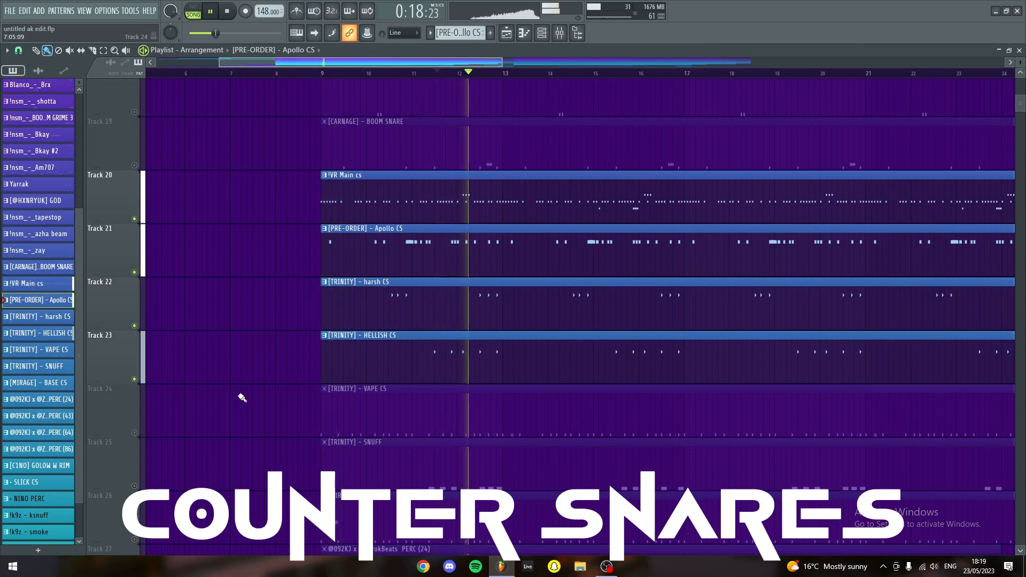
Step: Unmute the VAPE CS, SNUFF and BASE CS tracks, replaying the section as the counter snares are added
click(134, 433)
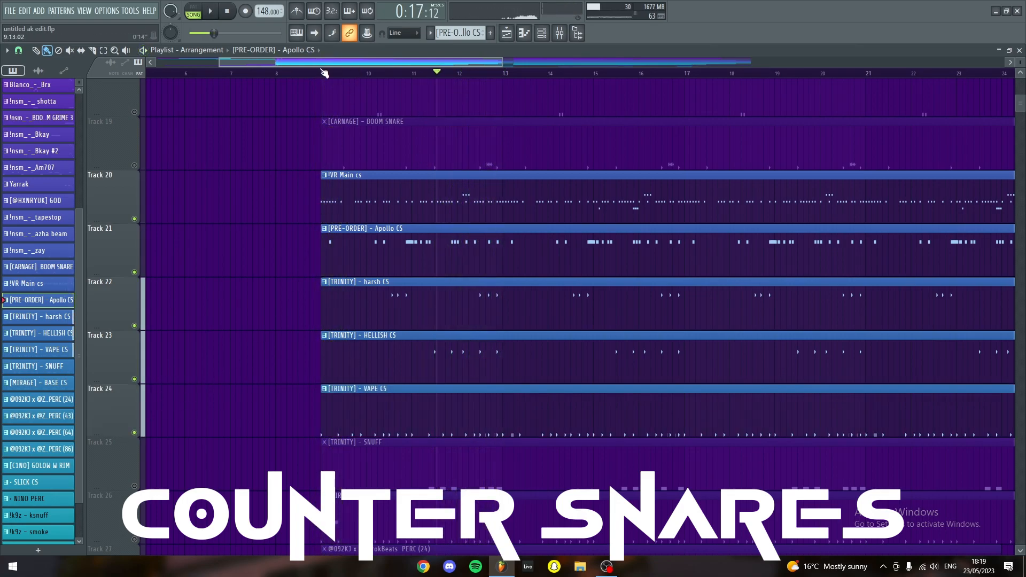
key(space)
scroll(378, 330, down, 2)
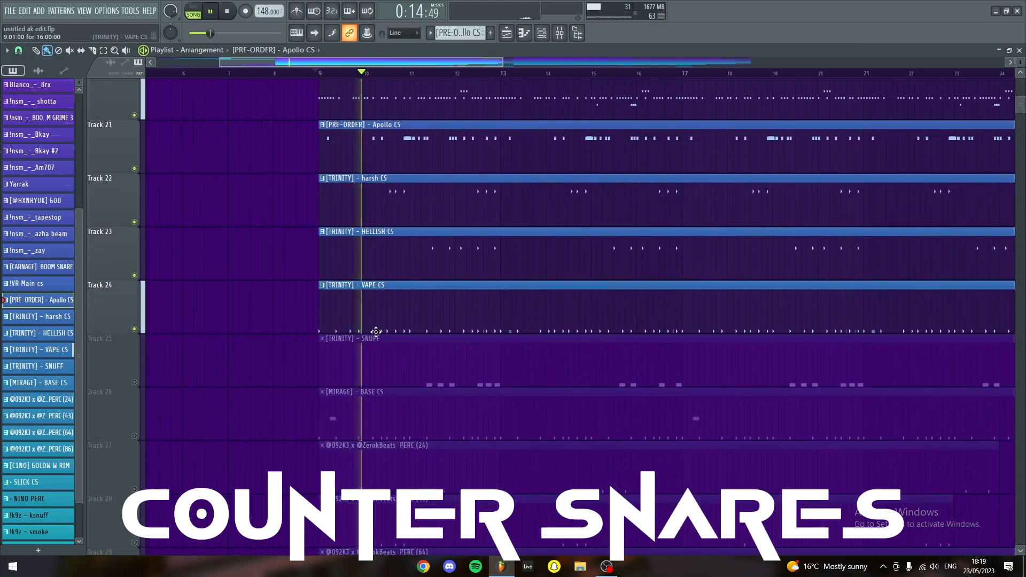
click(135, 383)
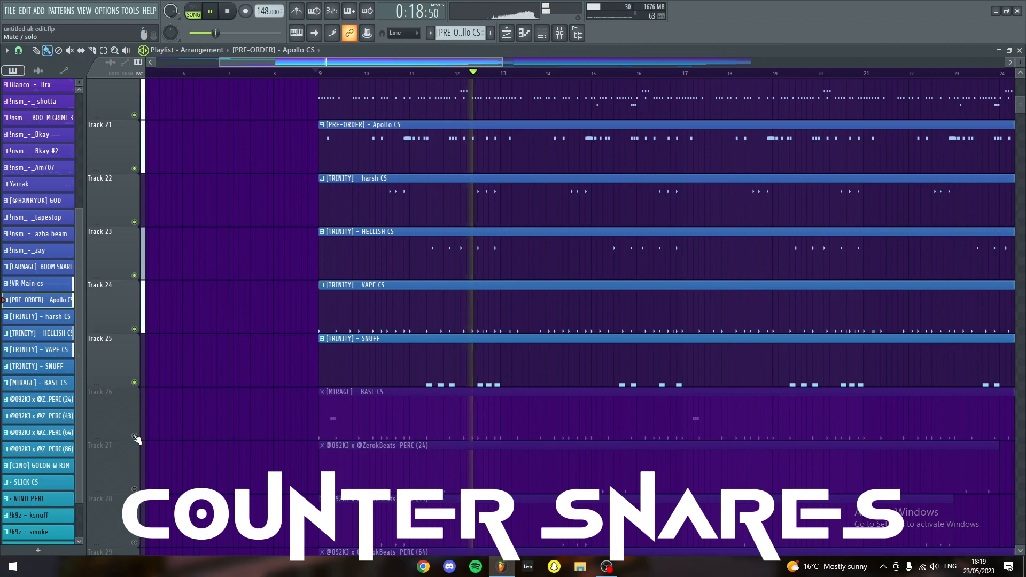
key(space)
click(134, 436)
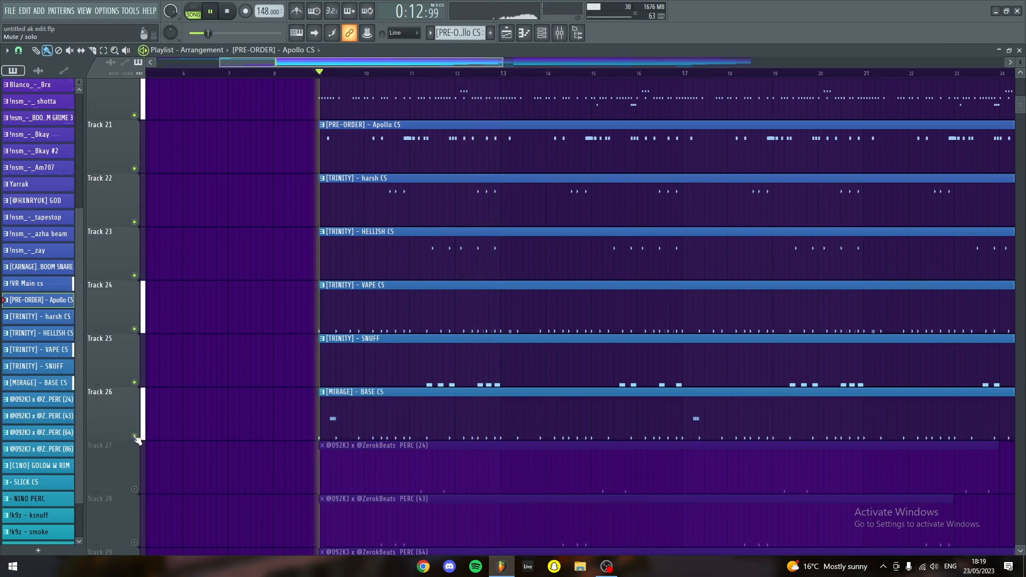
Step: Unmute the PERC (24) and PERC (43) tracks and restart playback to hear them
scroll(213, 408, down, 2)
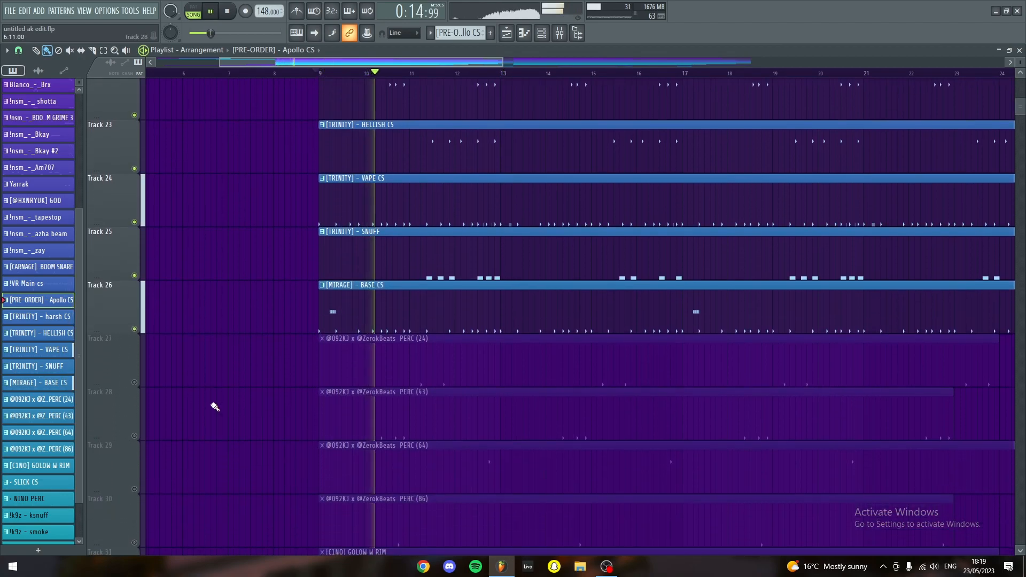
click(134, 383)
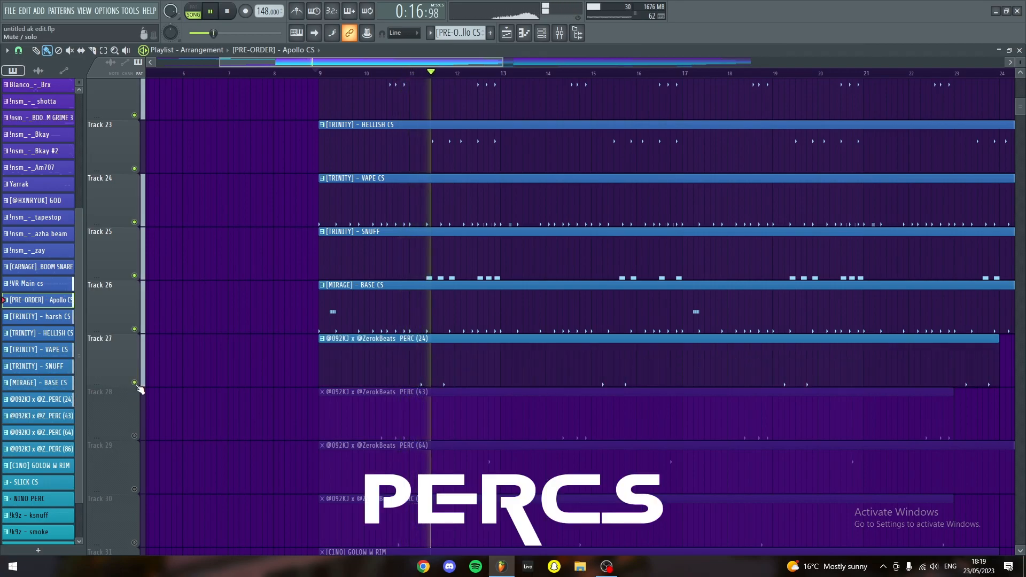
key(space)
key(space)
click(134, 436)
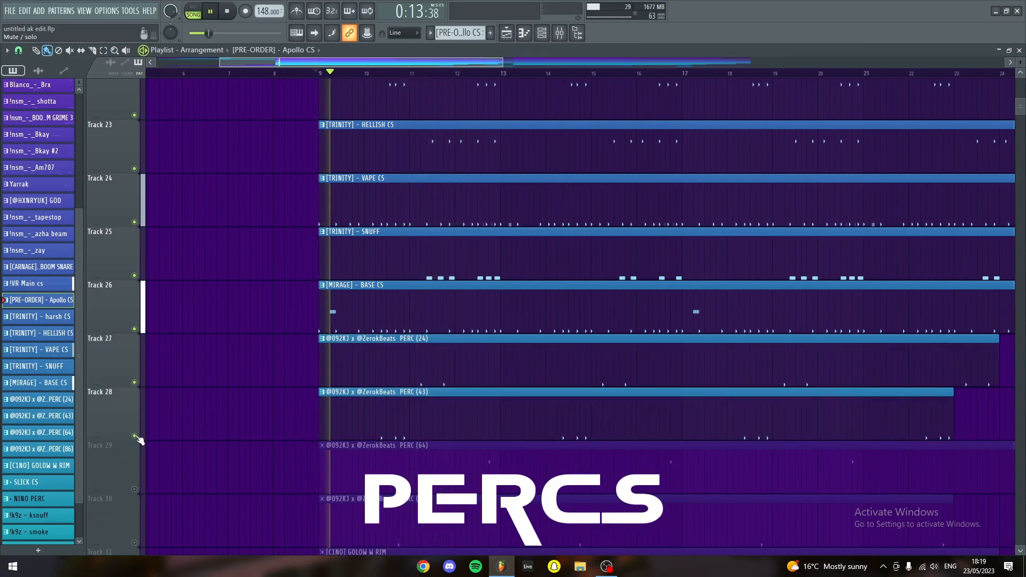
Step: Unmute the PERC (86) and PERC (64) tracks and continue playback from about bar 14.5
scroll(230, 428, down, 3)
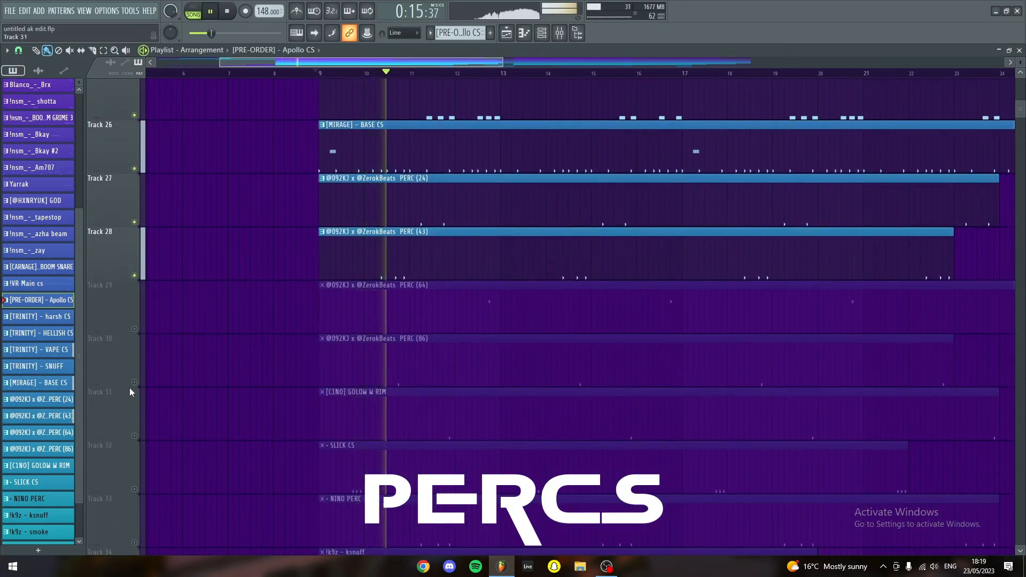
click(135, 382)
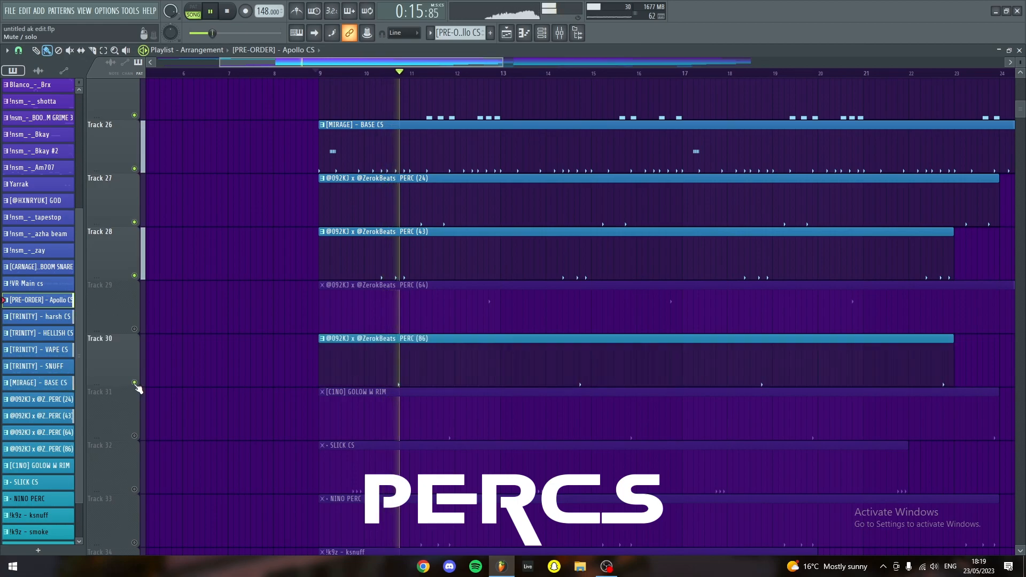
click(135, 330)
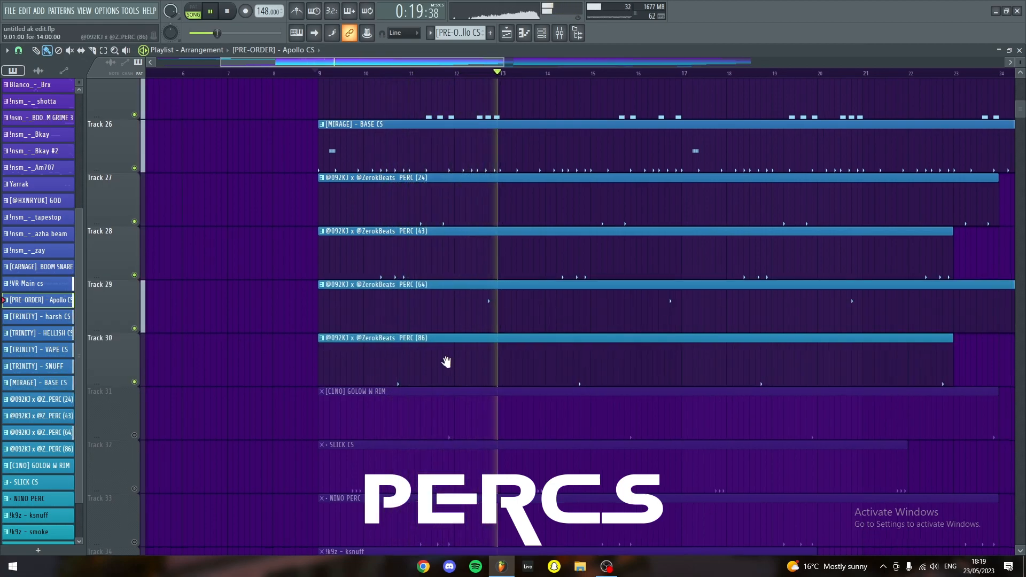
drag(447, 363, 439, 357)
click(561, 74)
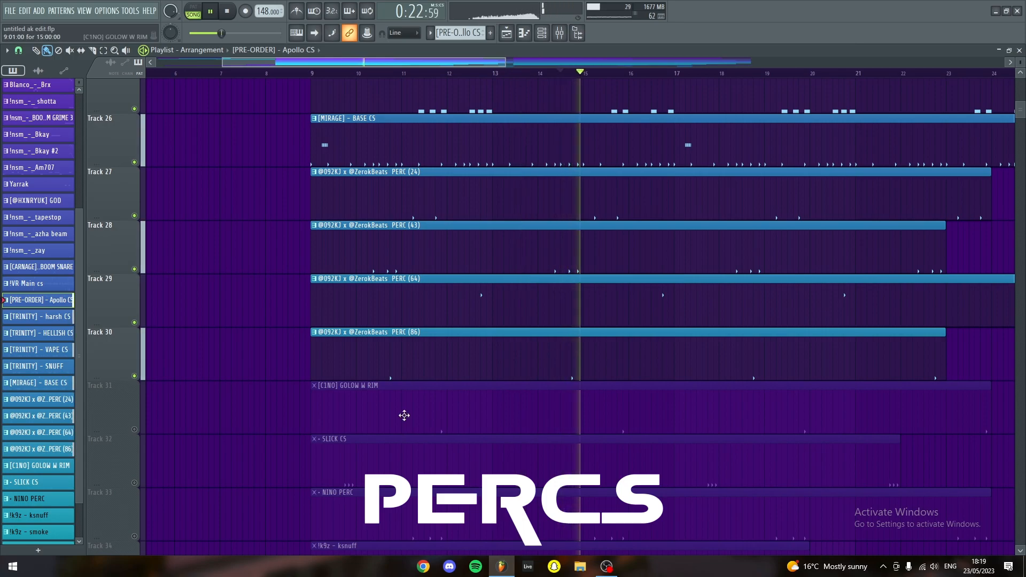
Step: Unmute the GOLOW W RIM and SLICK CS tracks and replay from just before bar 11
click(135, 430)
click(391, 73)
scroll(360, 300, down, 1)
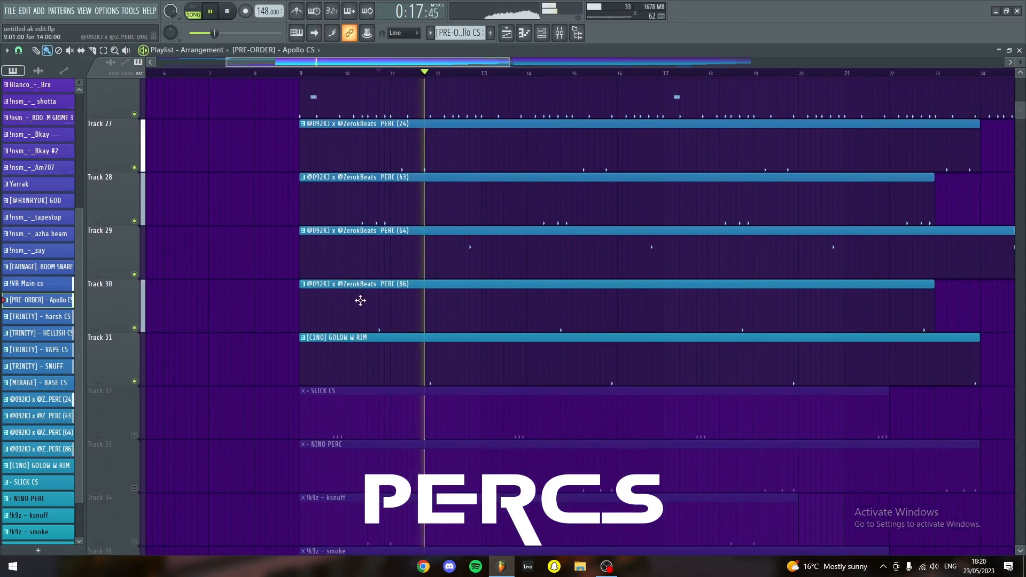
scroll(256, 393, down, 1)
click(135, 381)
key(space)
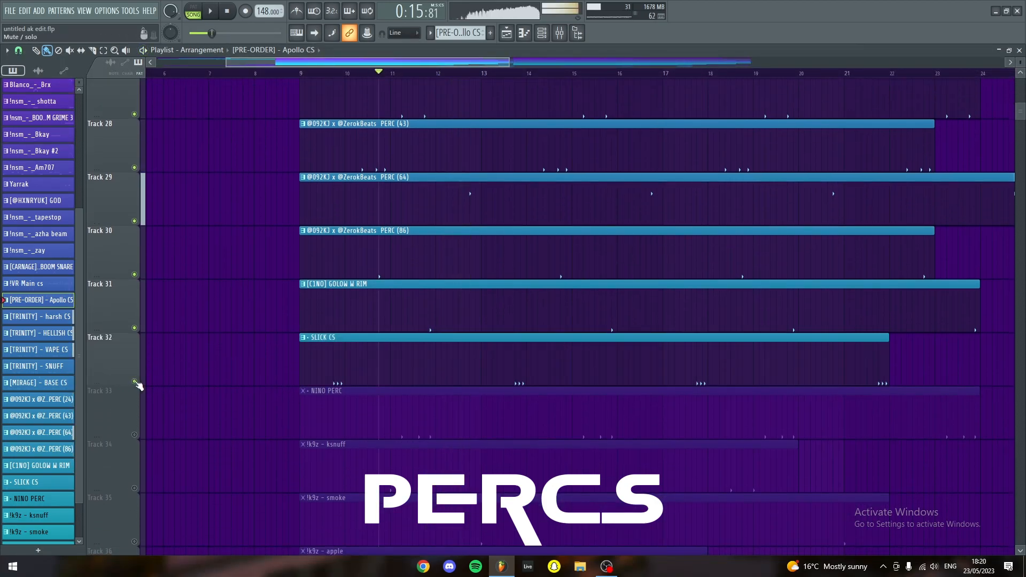
key(space)
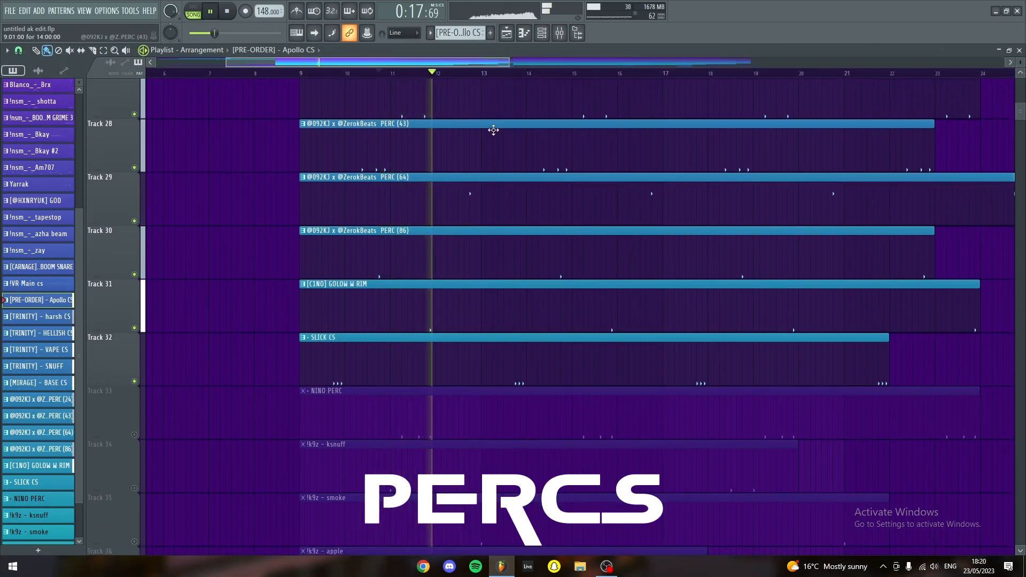
Step: Unmute the NINO PERC track and replay the section with it
drag(471, 299, 516, 247)
key(space)
click(135, 381)
key(space)
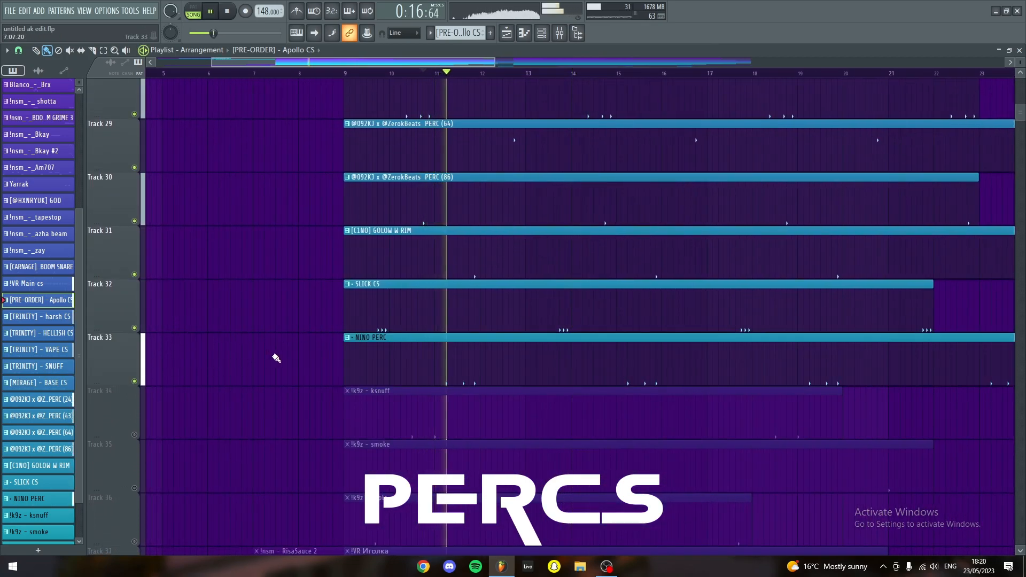
Step: Unmute the !k9z - ksnuff track and replay the section with it
drag(339, 348, 394, 277)
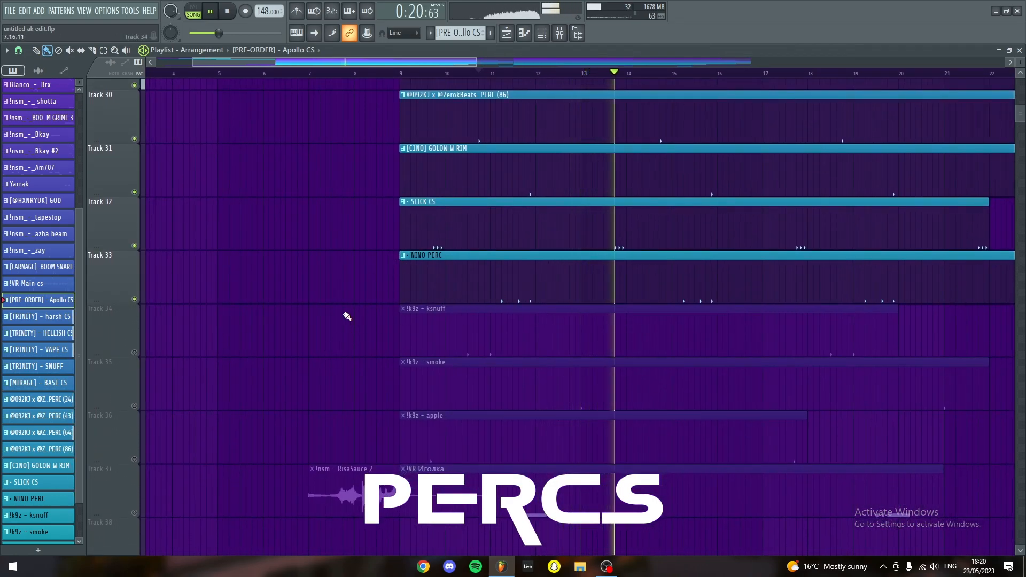
key(space)
click(134, 352)
key(space)
key(space)
key(space)
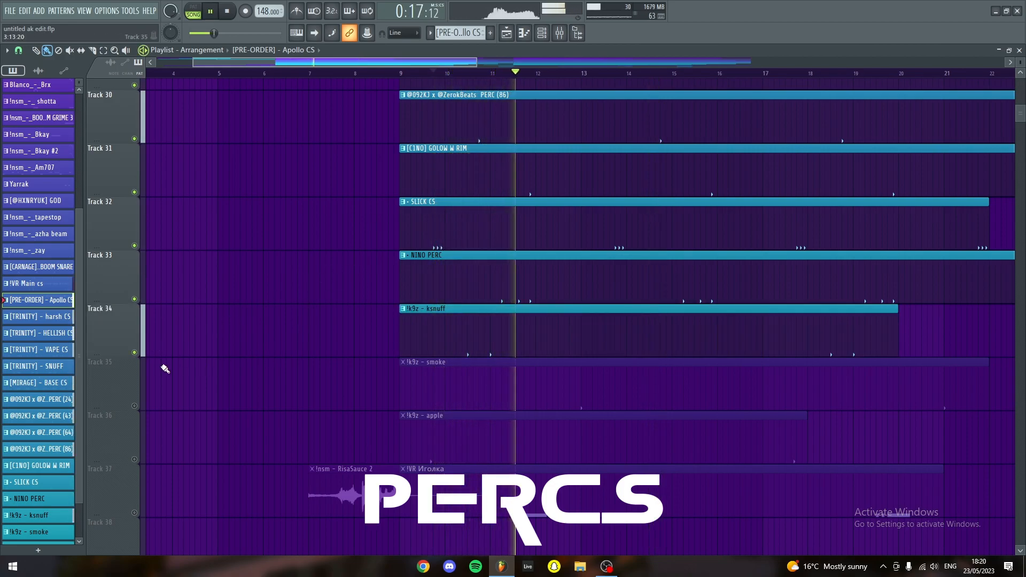
Step: Unmute the !k9z - smoke track and play the arrangement from about bar 13
click(136, 406)
click(579, 73)
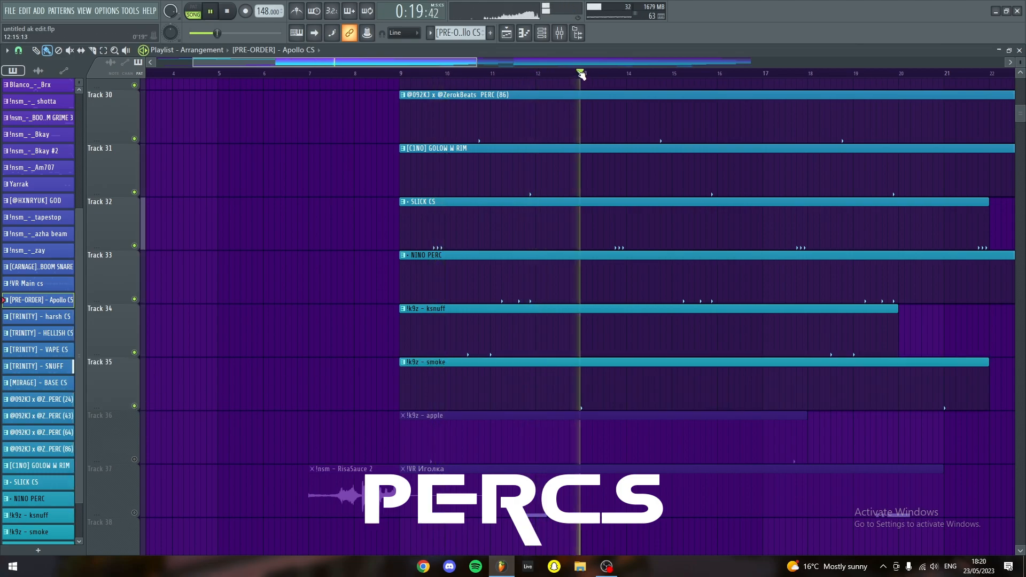
scroll(458, 380, down, 2)
scroll(458, 380, down, 1)
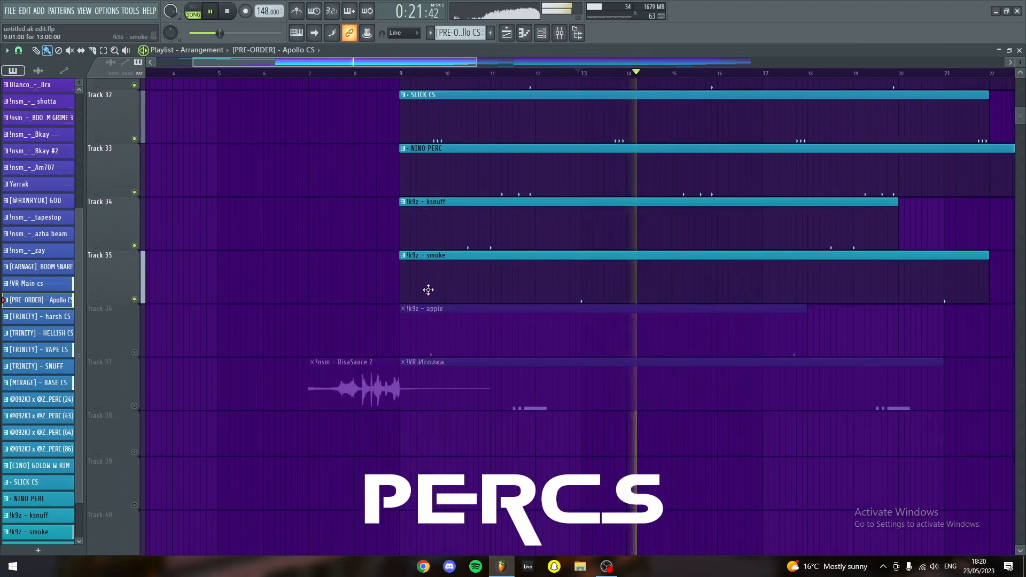
Step: Unmute the !k9z - apple and !VR Иголка tracks one after the other, replaying the section with each
click(135, 353)
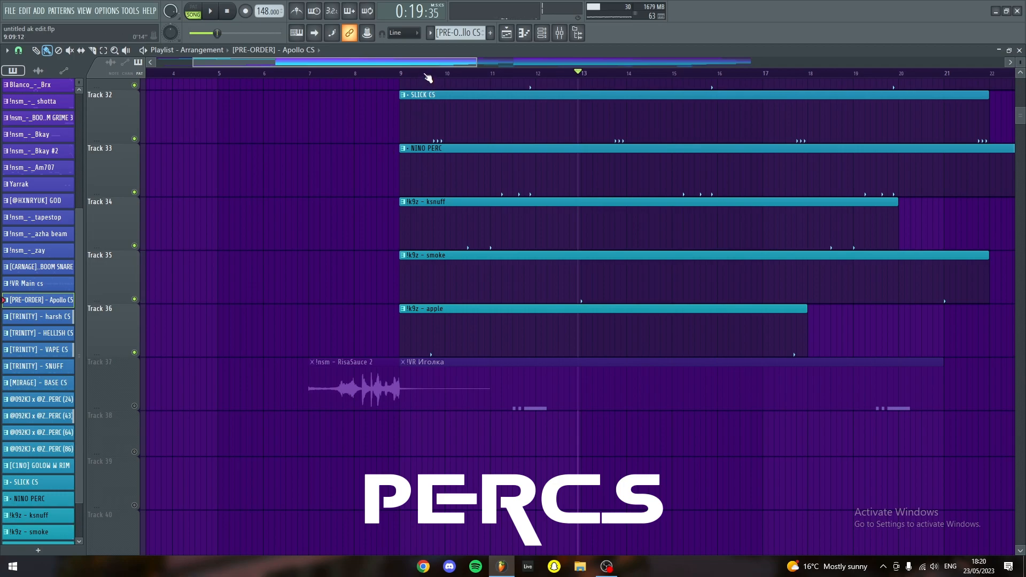
key(space)
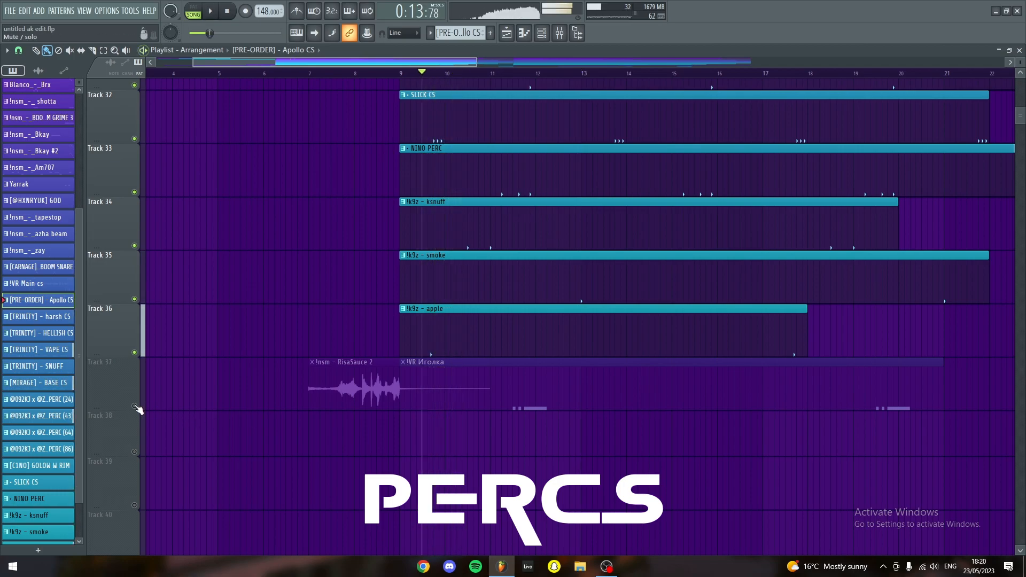
click(135, 406)
key(space)
Step: Examine the !VR Иголка notes and velocities in the piano roll, and look over all the unmuted perc tracks in the playlist
double_click(523, 401)
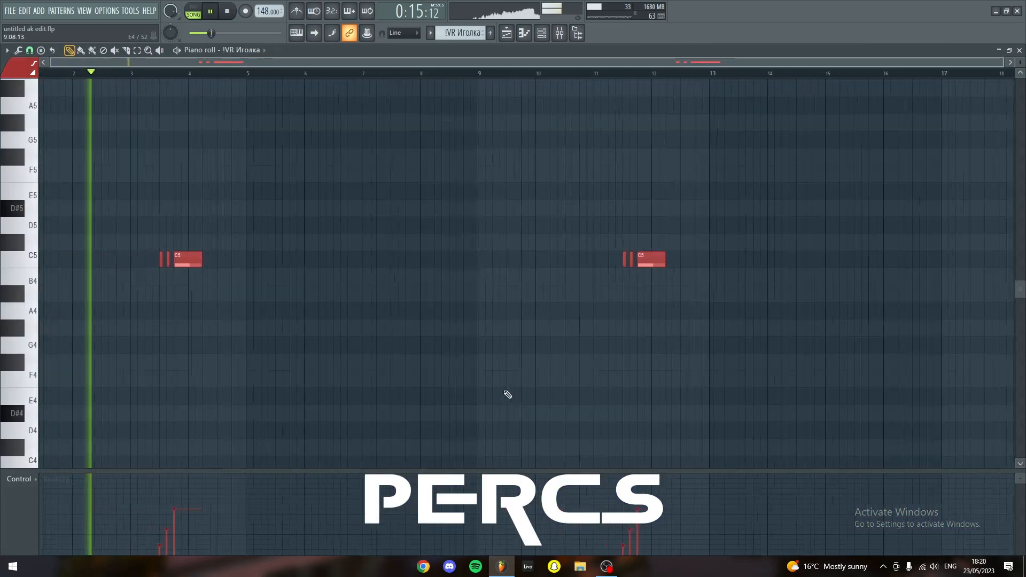
scroll(259, 362, up, 3)
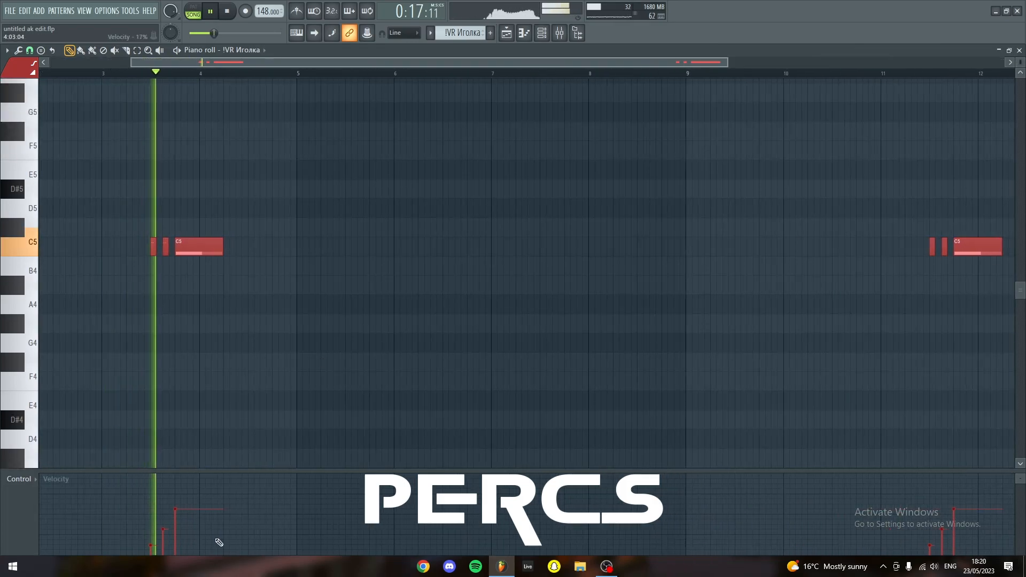
key(F5)
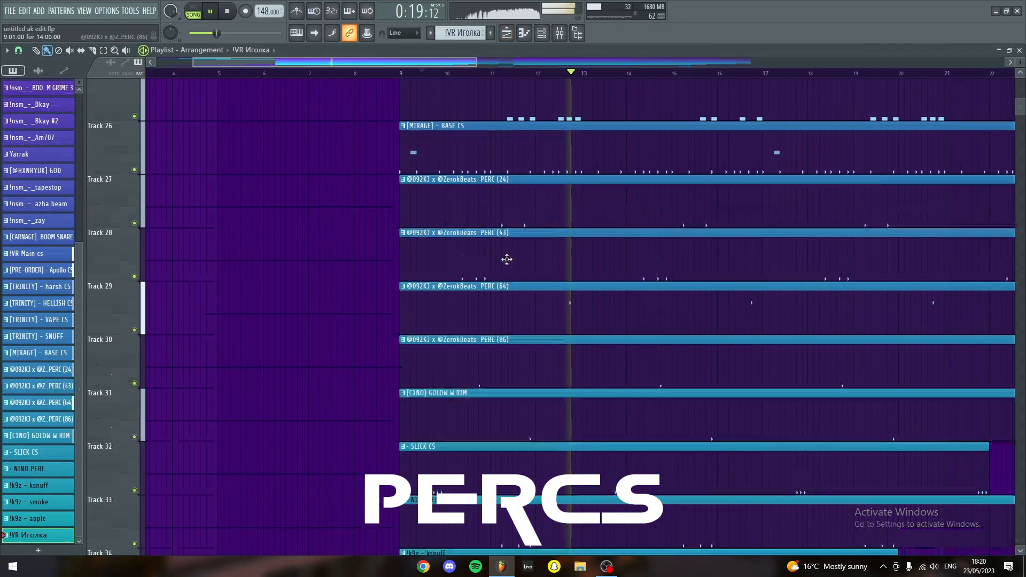
scroll(452, 248, down, 5)
scroll(385, 232, up, 2)
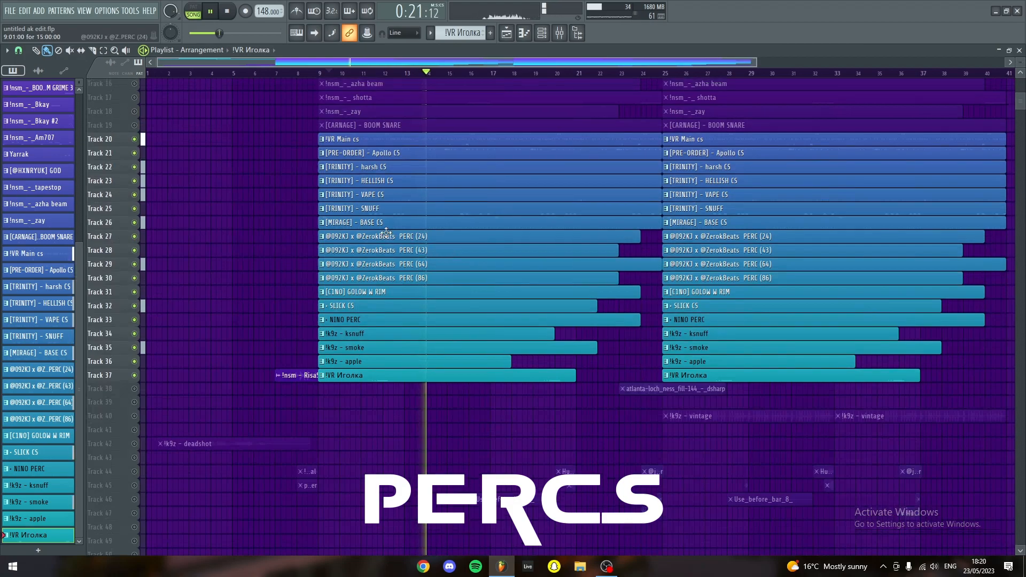
scroll(315, 234, up, 3)
scroll(298, 218, up, 3)
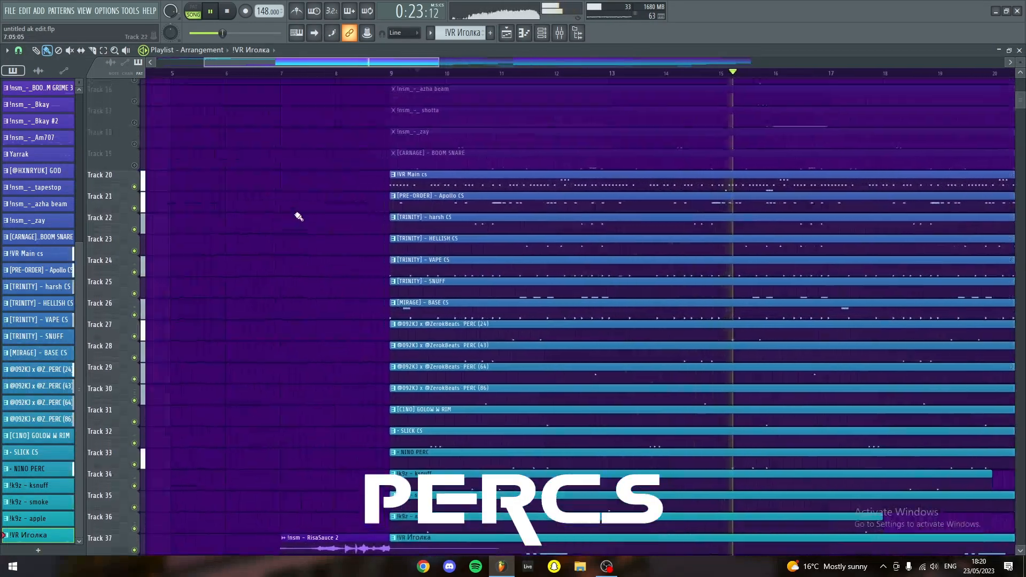
Step: Solo the [CARNAGE] - BOOM SNARE track and replay the section
key(space)
right_click(129, 187)
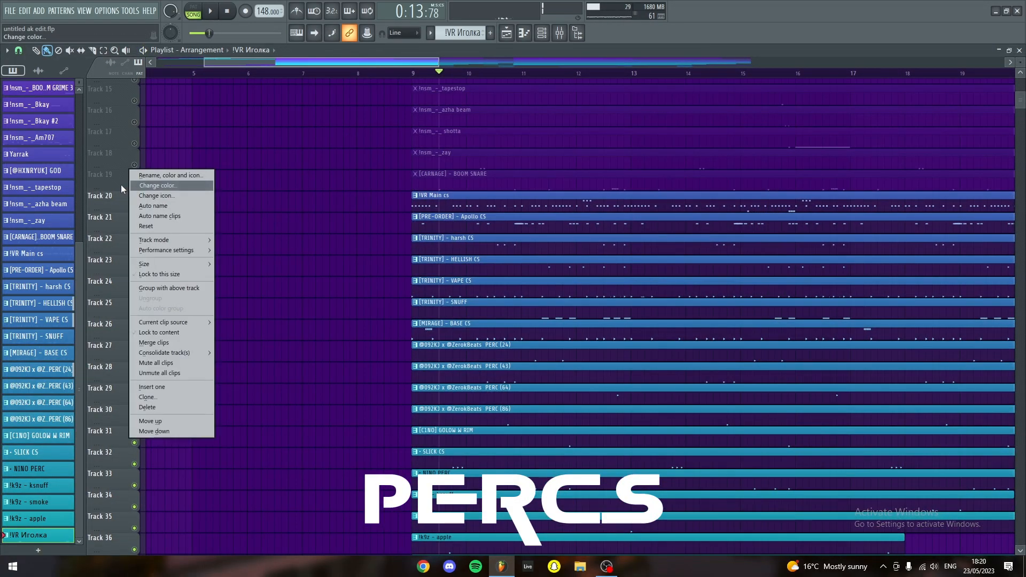
click(123, 186)
right_click(134, 187)
key(space)
Step: Examine the [CARNAGE] - BOOM SNARE note pattern and velocities in the piano roll
double_click(442, 182)
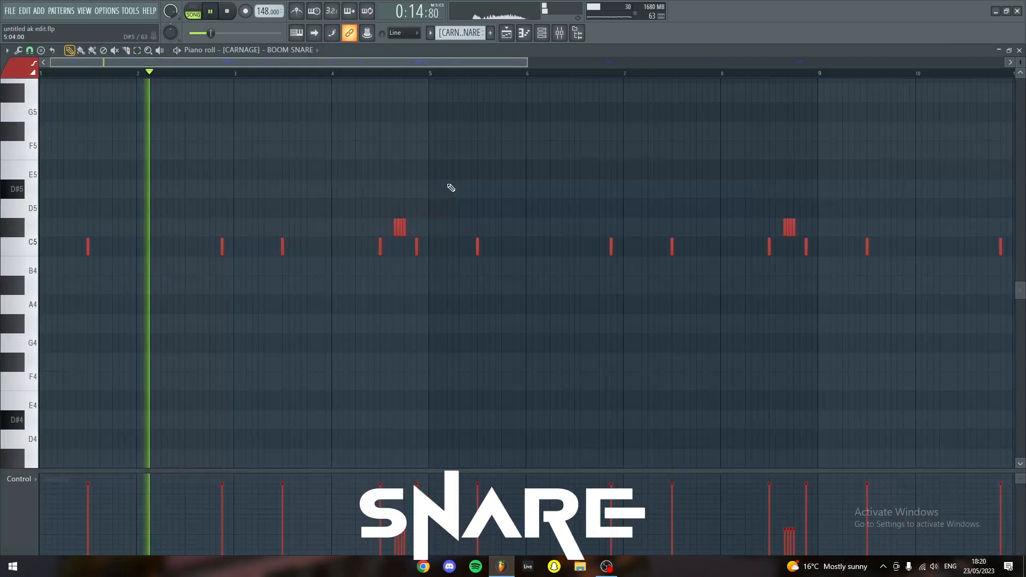
scroll(238, 234, up, 4)
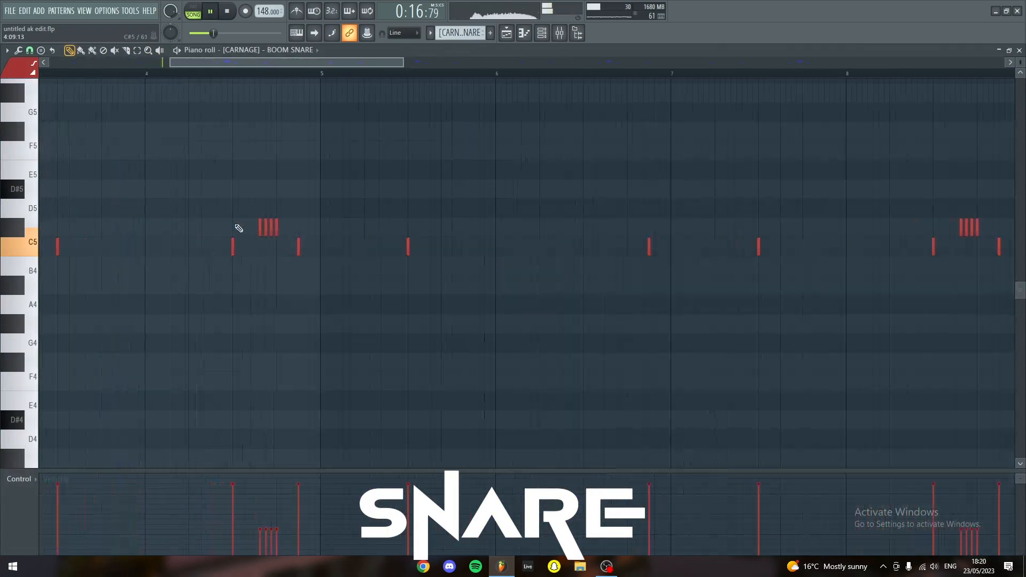
scroll(327, 270, down, 3)
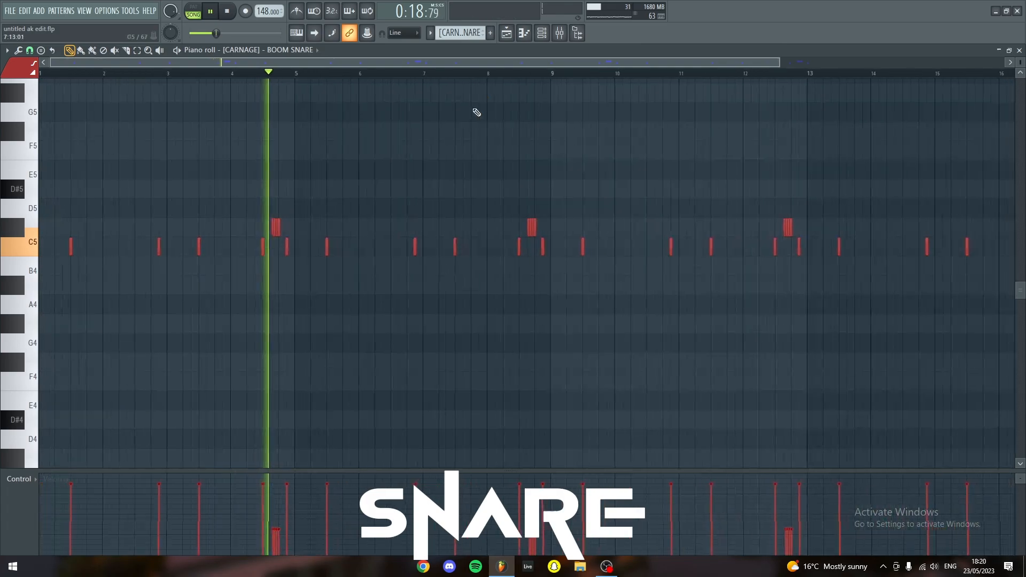
Step: Inspect the Fruity Reeverb 2, Fruity parametric EQ 2 and TR5 Classic Clipper settings on the SNARE MIX 2 mixer channel
click(560, 34)
click(101, 119)
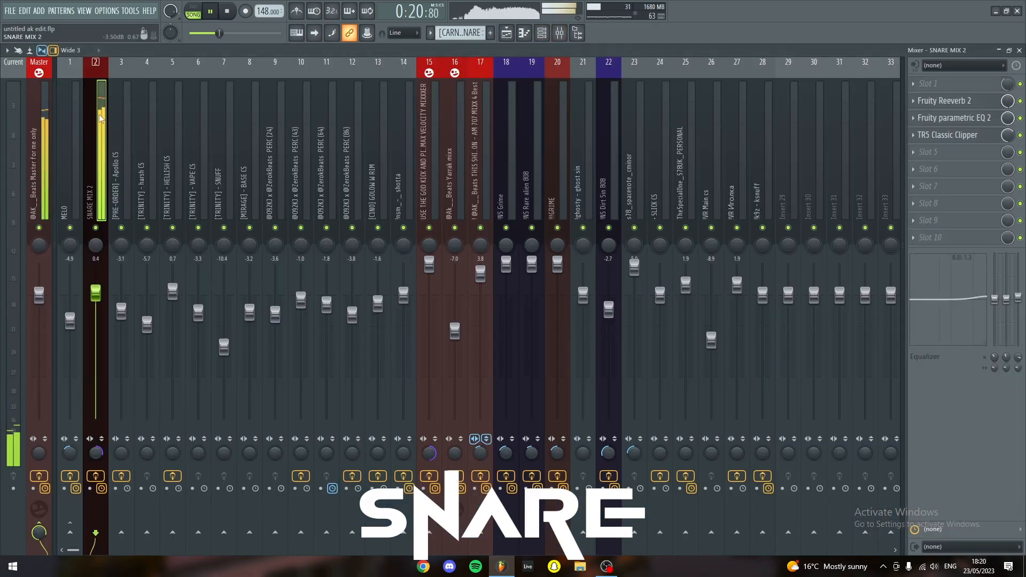
click(935, 102)
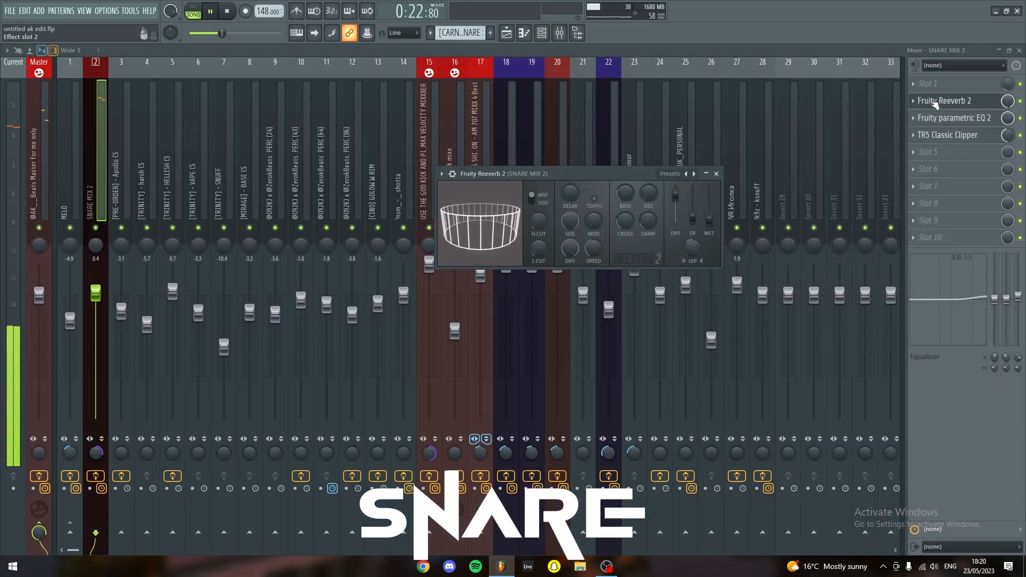
click(935, 101)
click(940, 118)
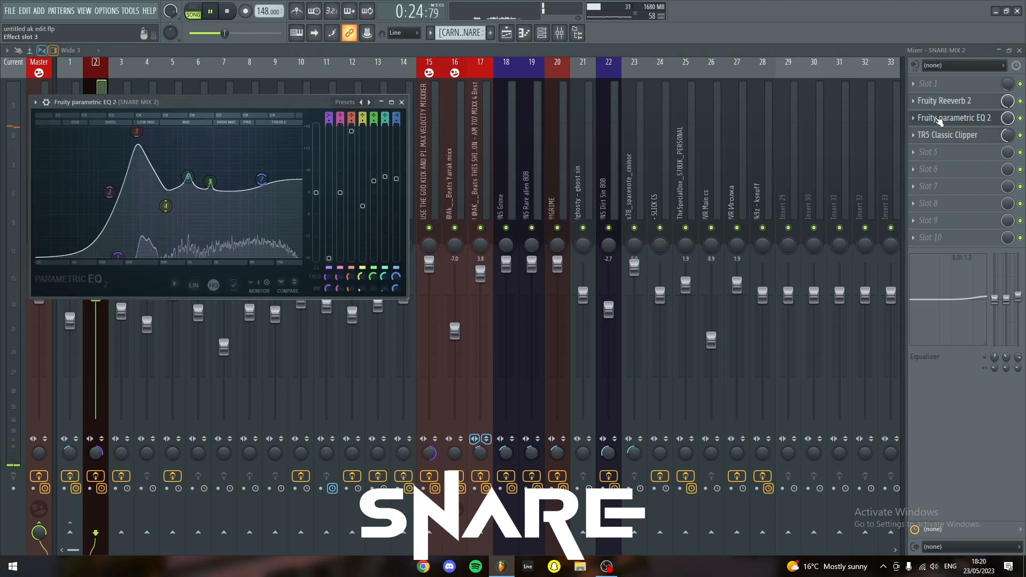
click(940, 119)
click(944, 136)
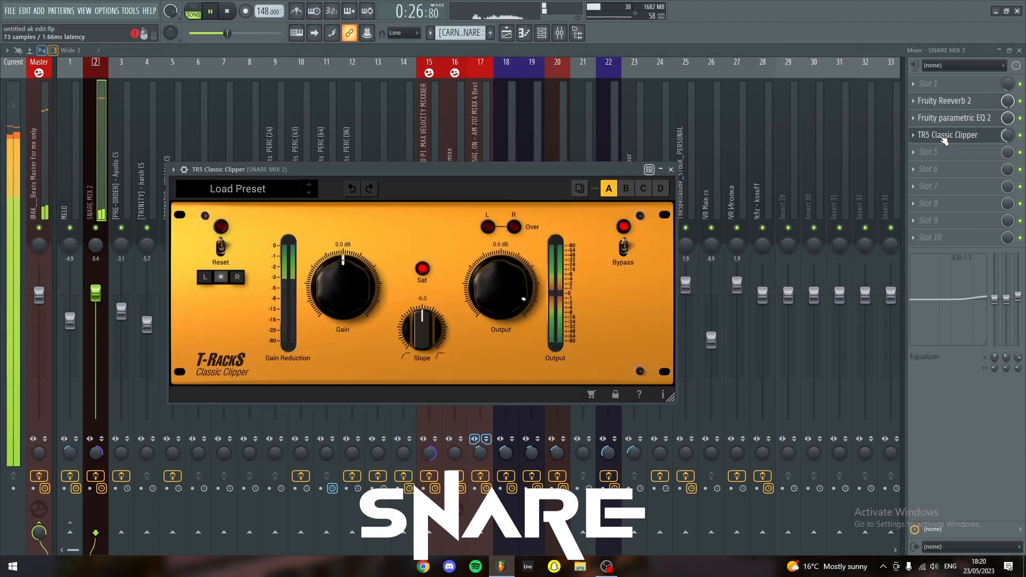
click(944, 136)
Step: Solo the !nsm_-_zay track in the playlist and also unmute the !nsm_-_ shotta, !nsm_-_azha beam and !nsm_-_tapestop tracks
click(506, 33)
drag(466, 203, 505, 270)
scroll(470, 247, up, 4)
key(space)
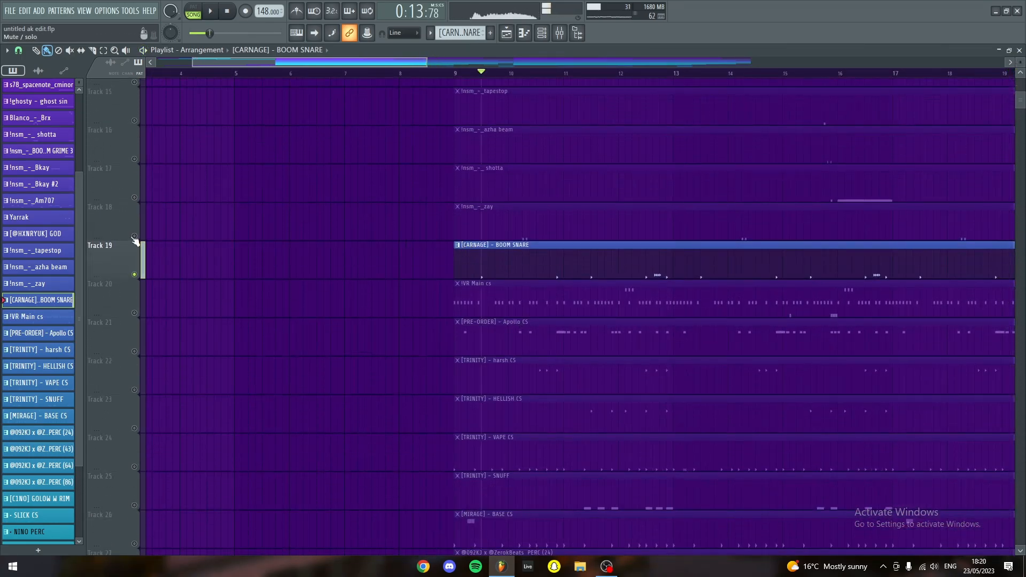
right_click(134, 237)
click(134, 197)
click(135, 160)
scroll(142, 174, up, 2)
click(135, 198)
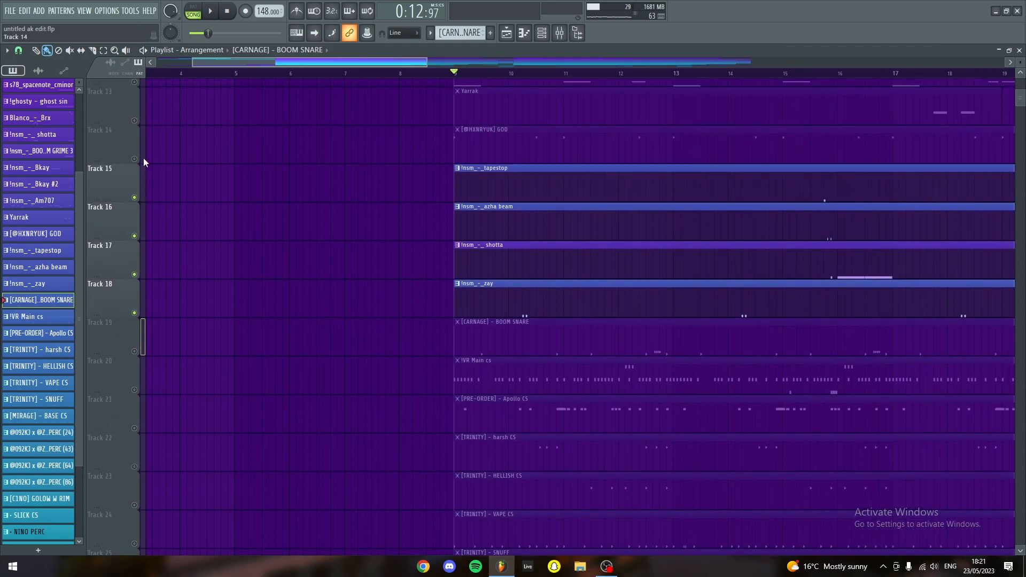
Step: Play the extra percs and inspect the Crystallizer and Fruity parametric EQ 2 settings on the !nsm_-_ shotta mixer channel
scroll(144, 163, up, 3)
key(space)
drag(399, 223, 351, 229)
scroll(399, 232, down, 1)
click(568, 33)
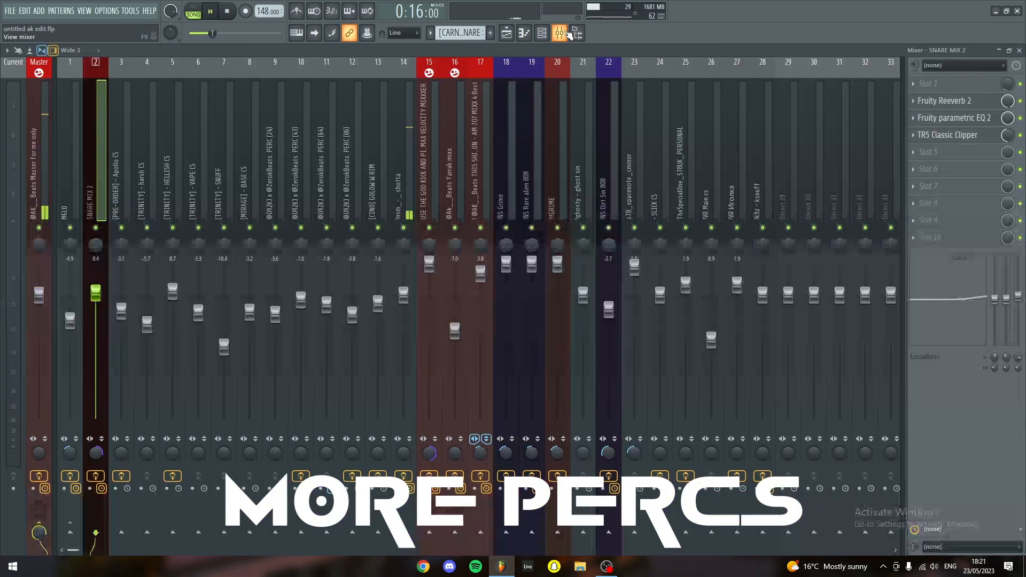
click(404, 152)
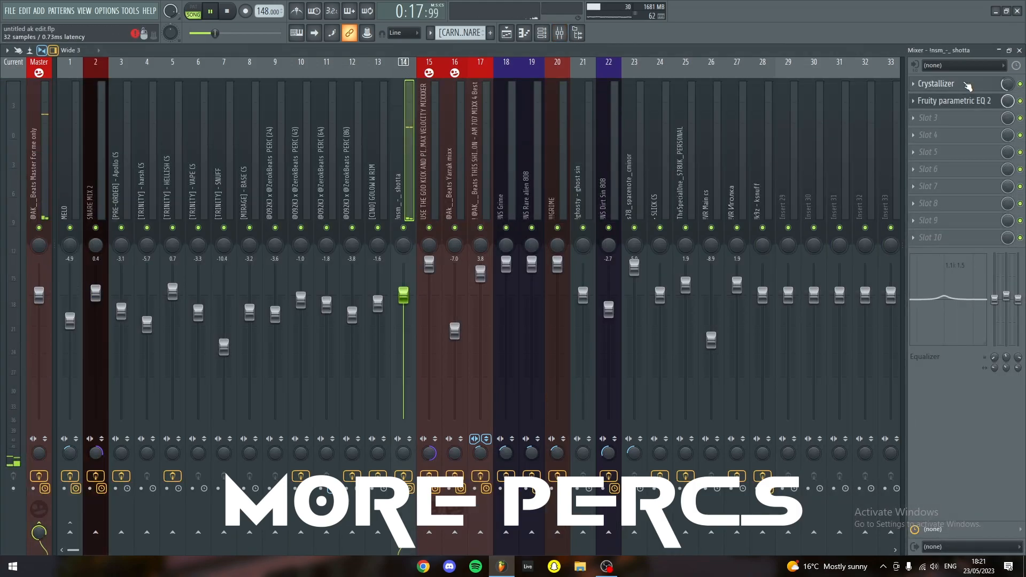
click(968, 86)
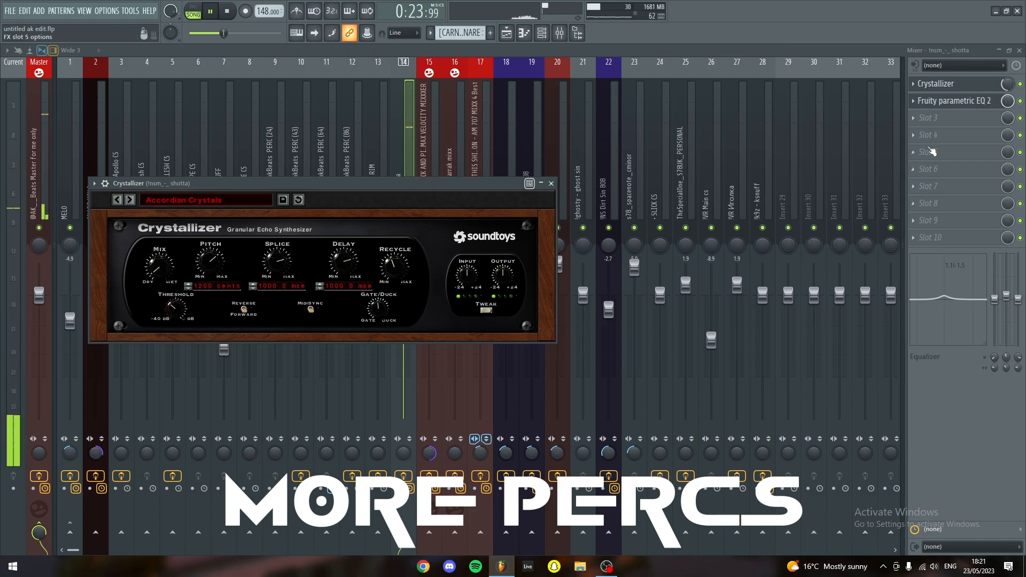
click(928, 105)
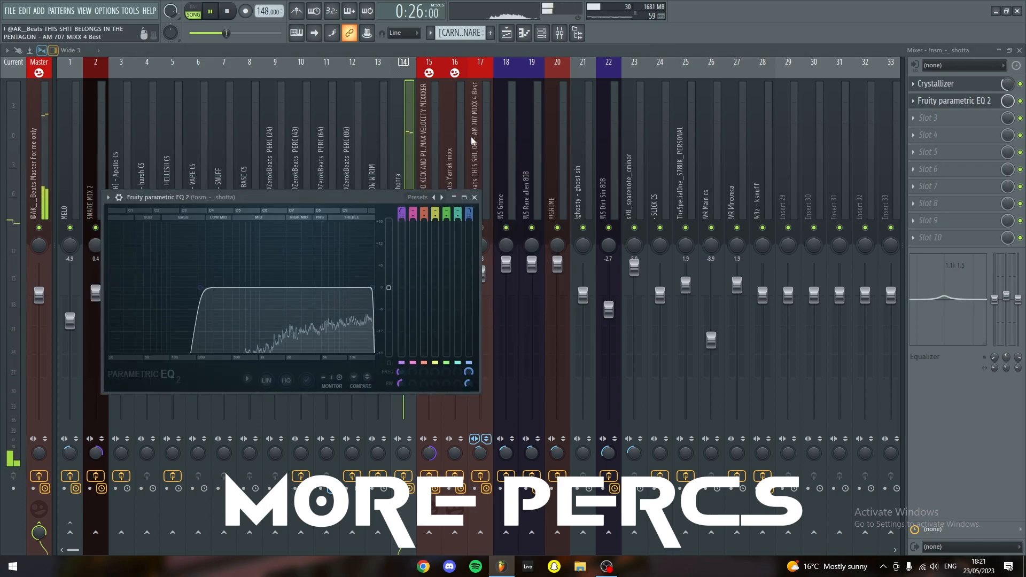
Step: Solo the TheSpecialOne_S78UK_PERSONAL track in the playlist and play it from bar 9
click(507, 36)
scroll(552, 246, down, 3)
scroll(561, 291, up, 1)
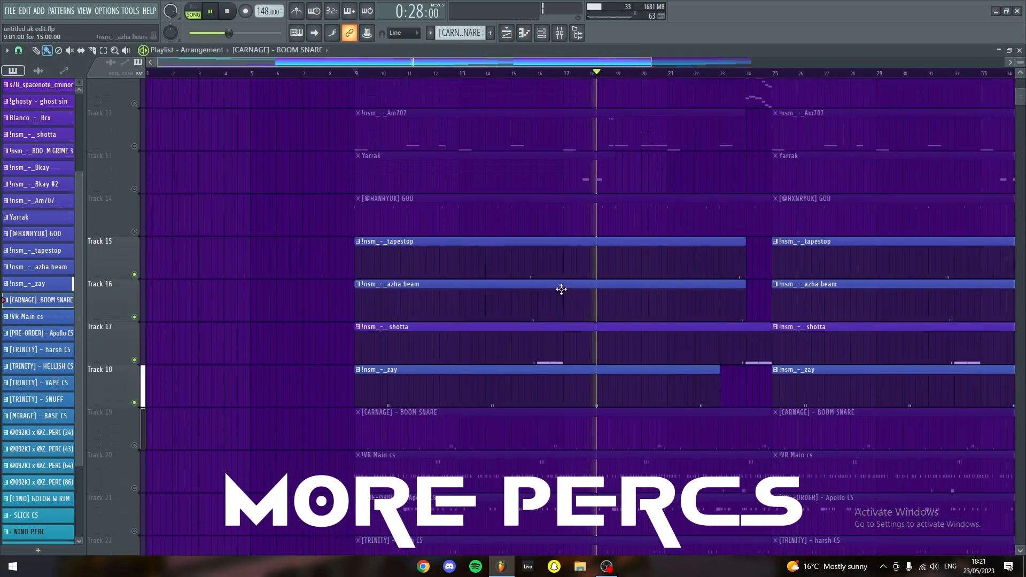
scroll(424, 280, up, 8)
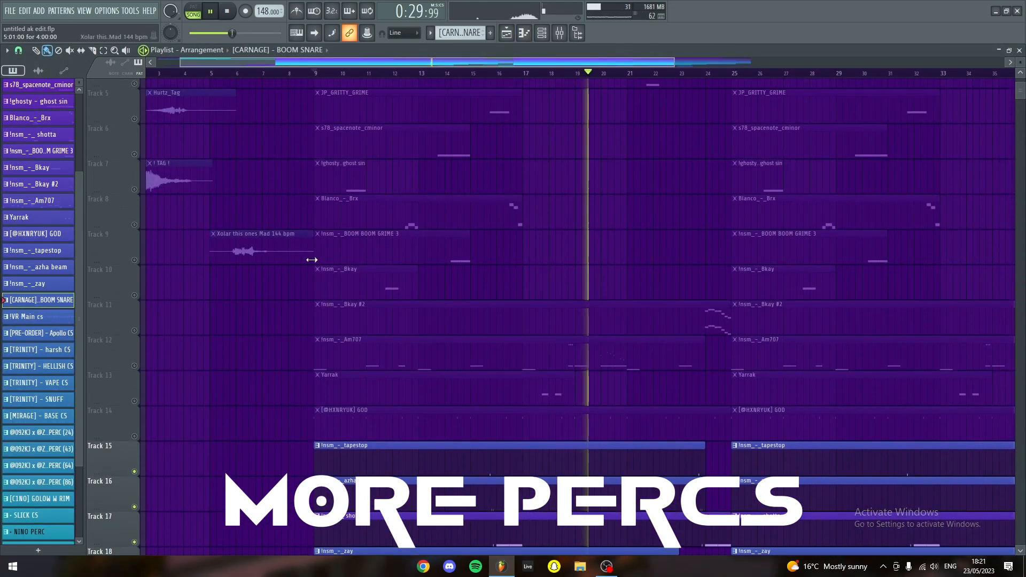
scroll(339, 74, left, 1)
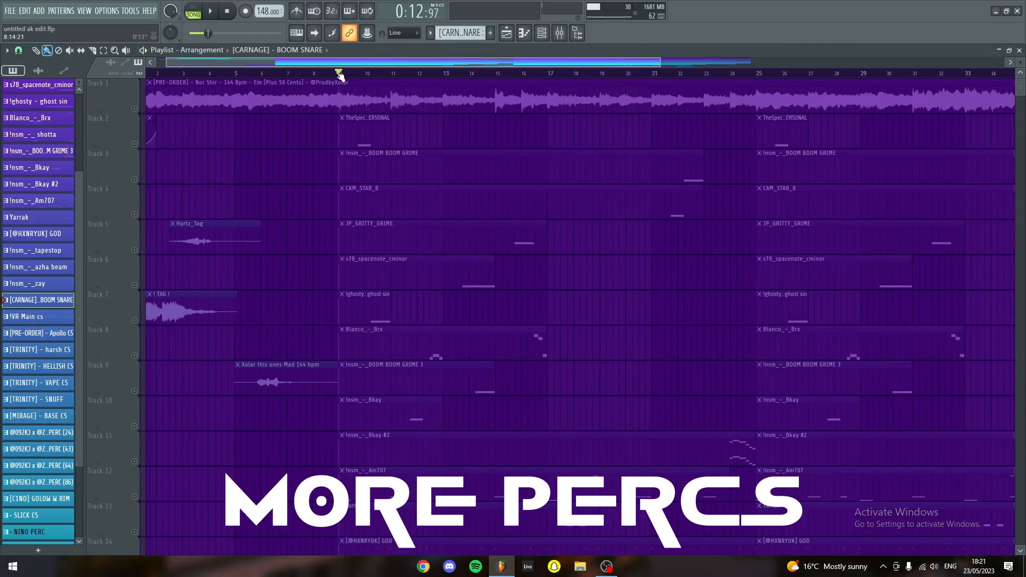
click(338, 73)
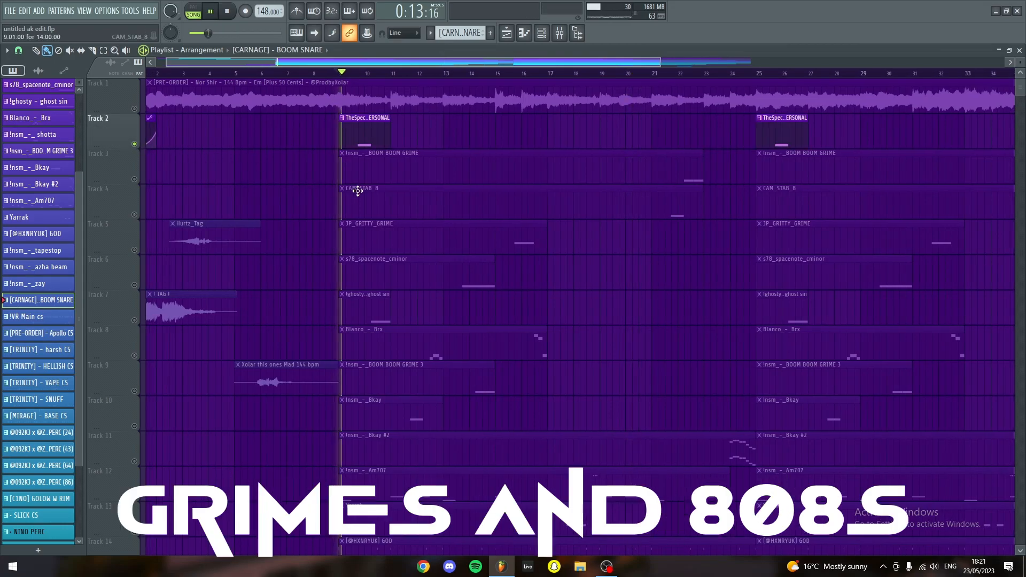
Step: Examine the TheSpecialOne_S78UK_PERSONAL note in the piano roll together with its pan values
double_click(354, 138)
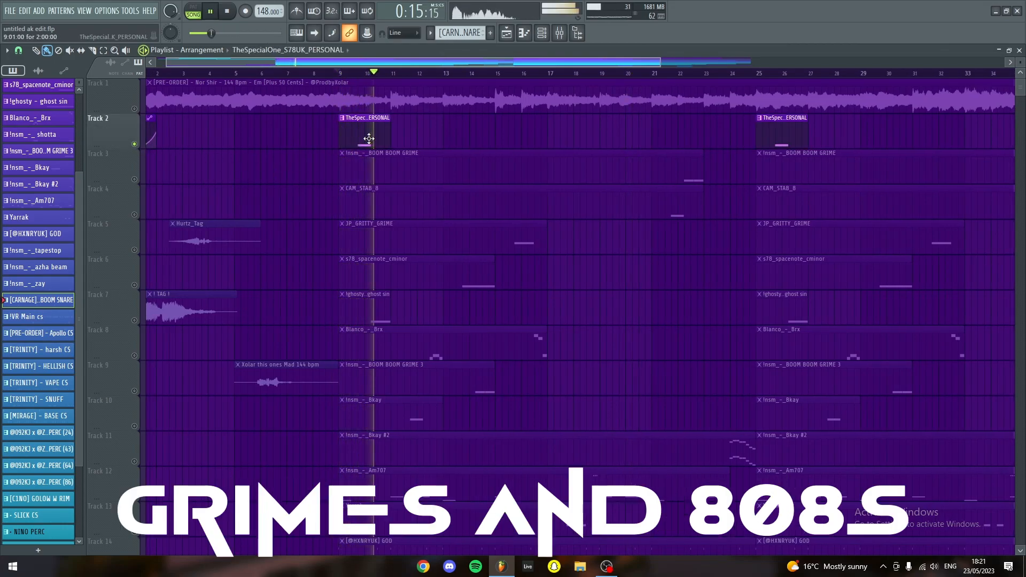
click(20, 484)
click(23, 491)
scroll(83, 444, up, 5)
scroll(398, 341, up, 1)
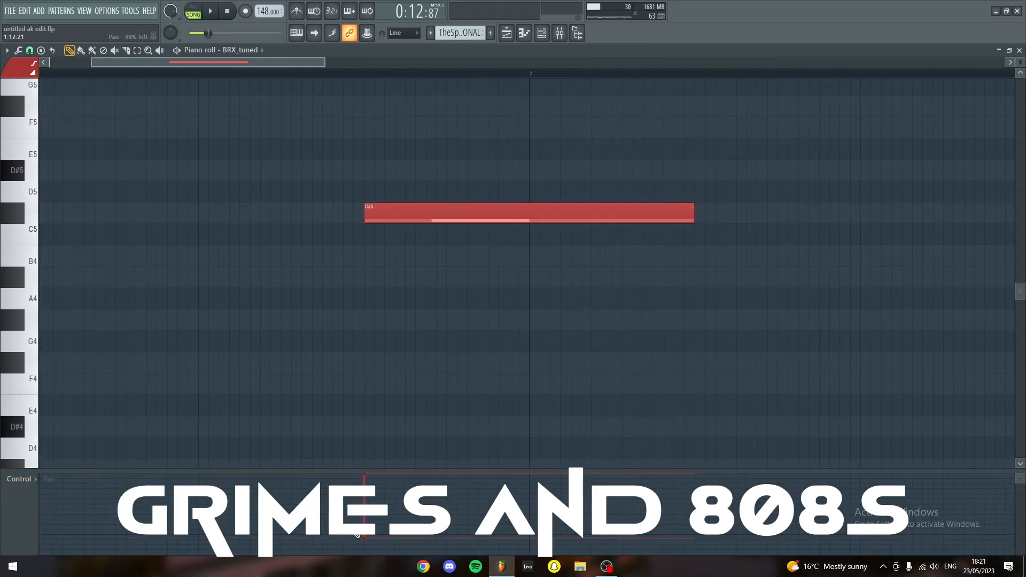
Step: Solo the !nsm_-_BOOM BOOM GRIME track on Track 3 and play it from about bar 21
click(508, 35)
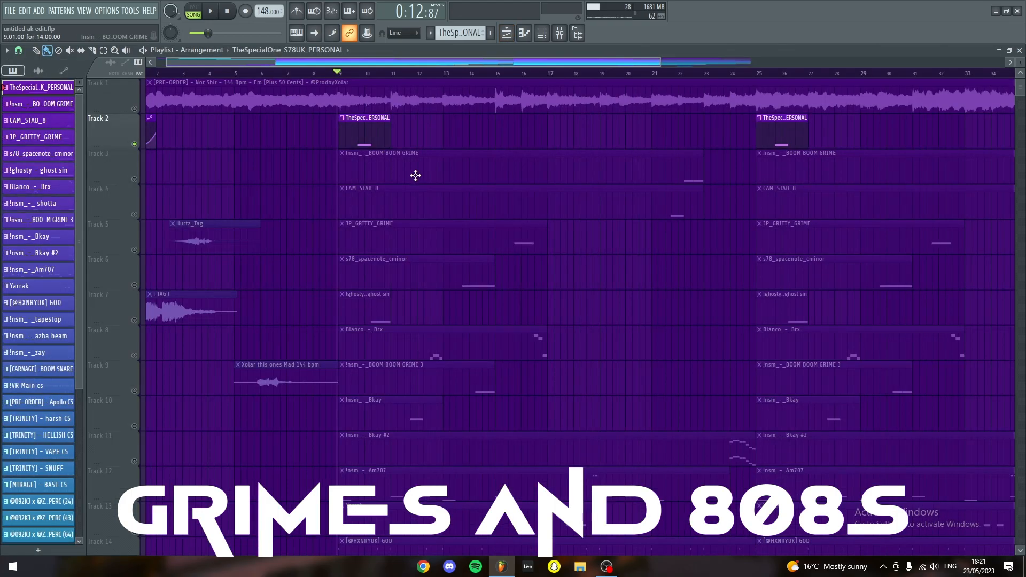
click(137, 182)
key(space)
click(657, 73)
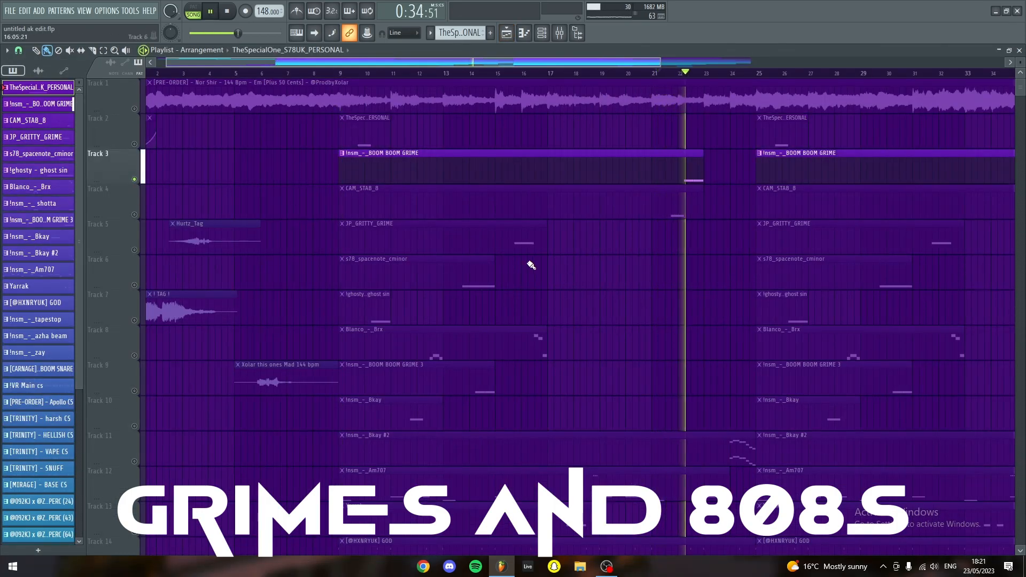
scroll(570, 261, left, 1)
scroll(163, 215, up, 1)
Step: Solo the CAM_STAB_B track and play its part from about bar 21
key(space)
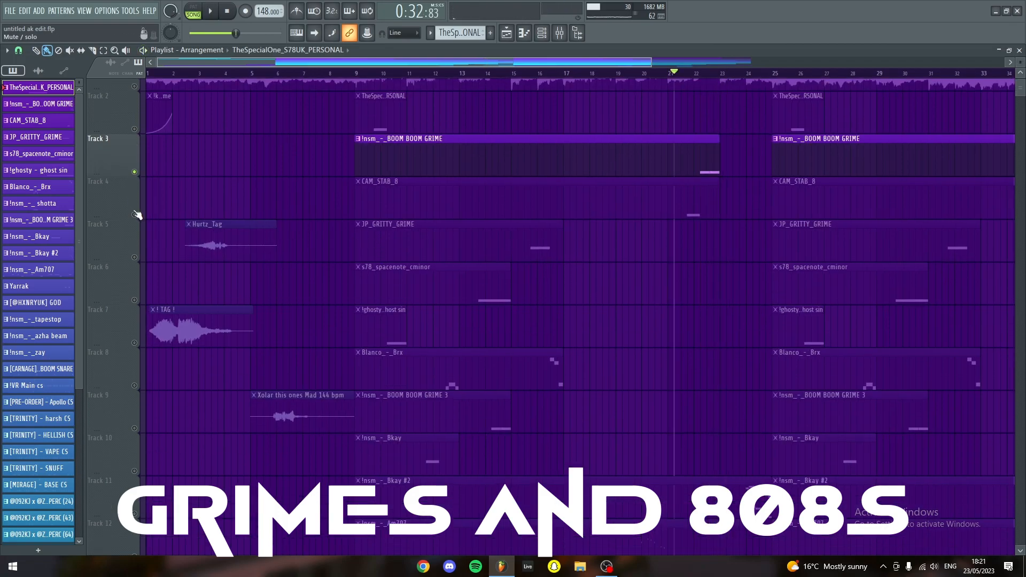
click(137, 215)
key(space)
scroll(600, 252, up, 2)
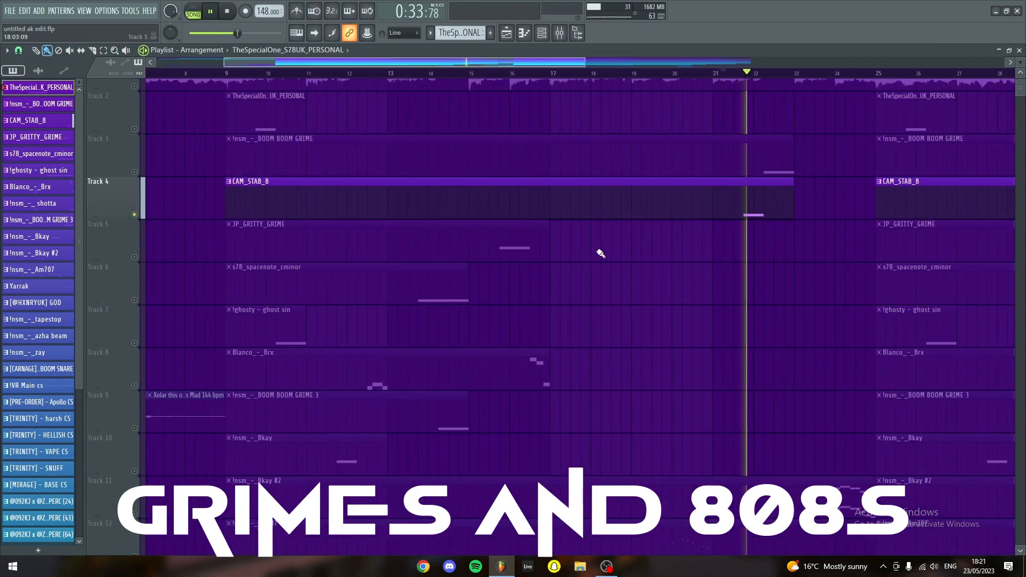
scroll(535, 252, down, 3)
scroll(534, 252, up, 3)
Step: Solo the JP_GRITTY_GRIME track and play it from about bar 15
key(space)
scroll(363, 84, left, 3)
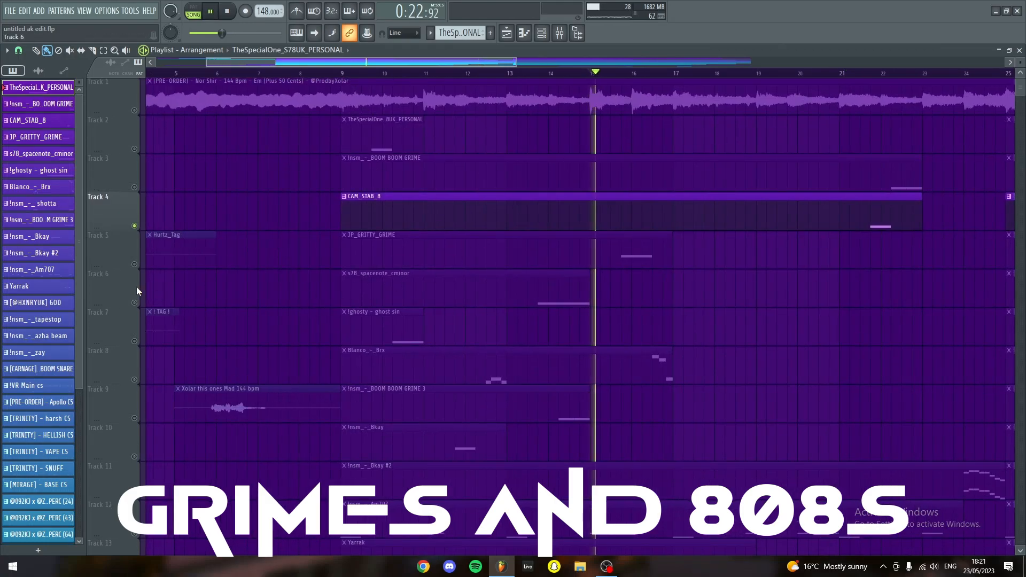
right_click(135, 264)
drag(437, 287, 491, 276)
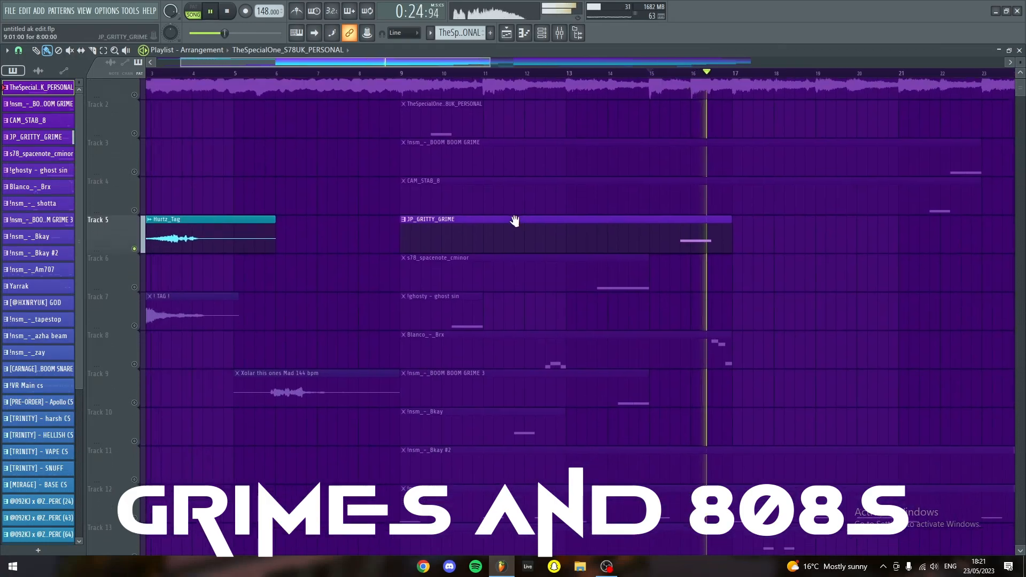
drag(513, 225, 536, 159)
Step: Solo the s78_spacenote_cminor track and play it from about bar 13
key(space)
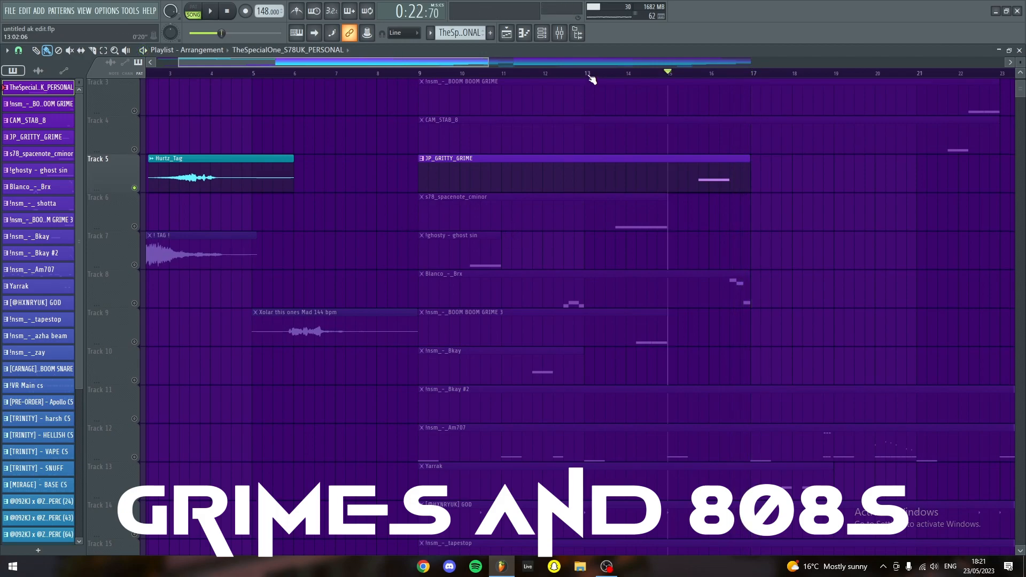
right_click(134, 226)
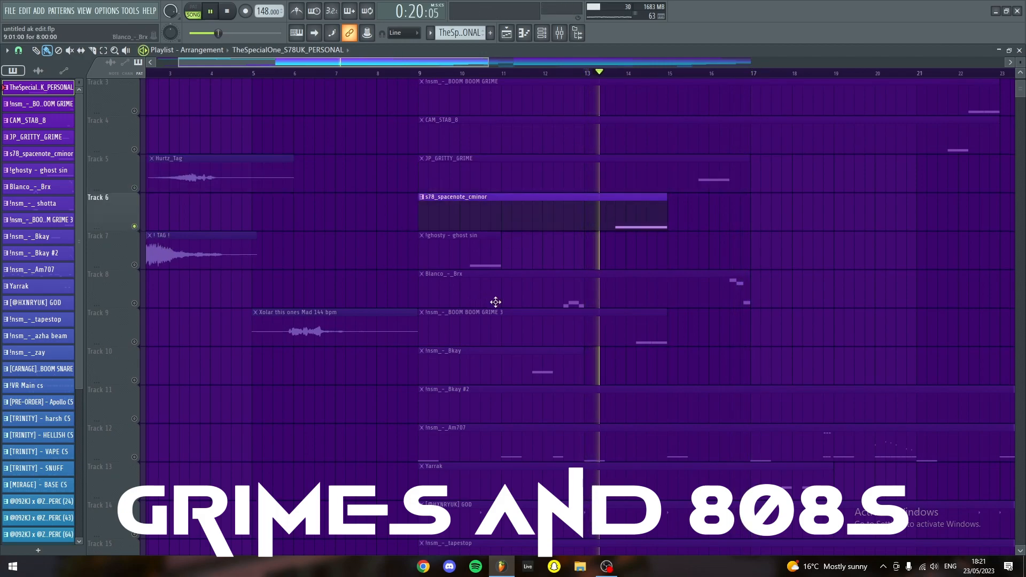
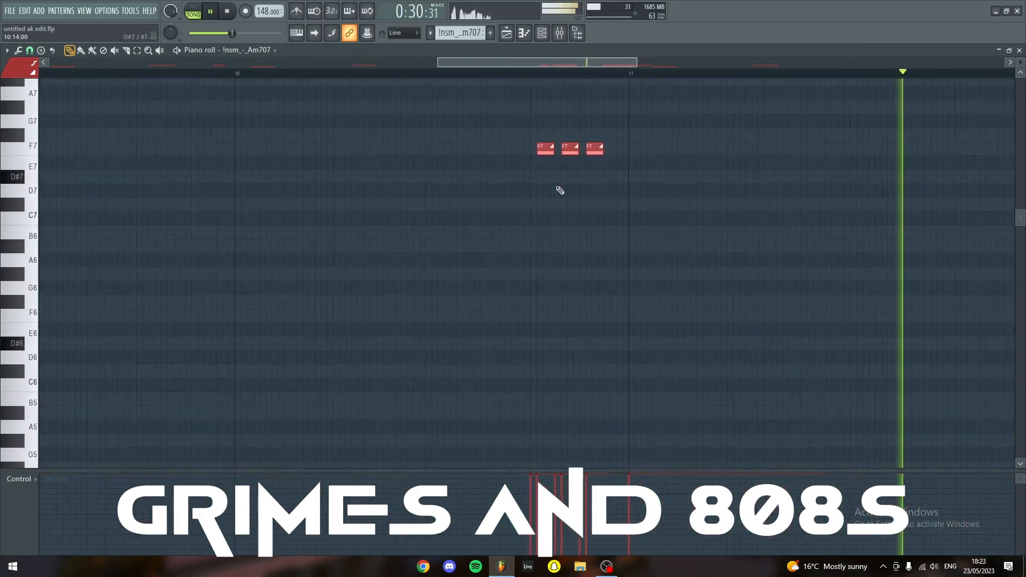
Step: Examine the main 808 notes and the short high slide notes of !nsm_-_Am707 around bars 10 to 13, then return to the playlist
scroll(555, 177, down, 8)
scroll(468, 280, down, 5)
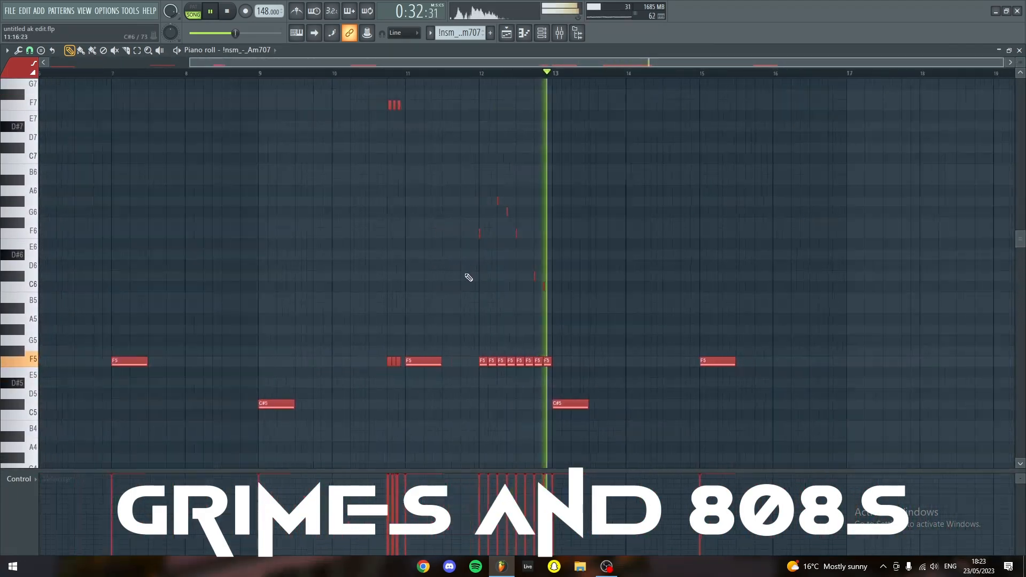
scroll(538, 331, up, 8)
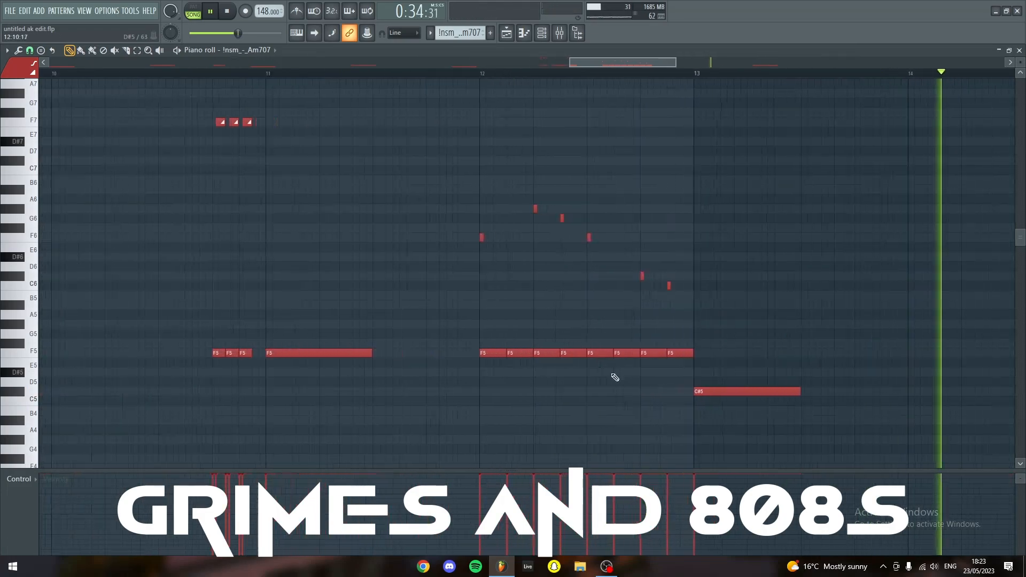
drag(300, 331, 344, 357)
scroll(396, 411, down, 8)
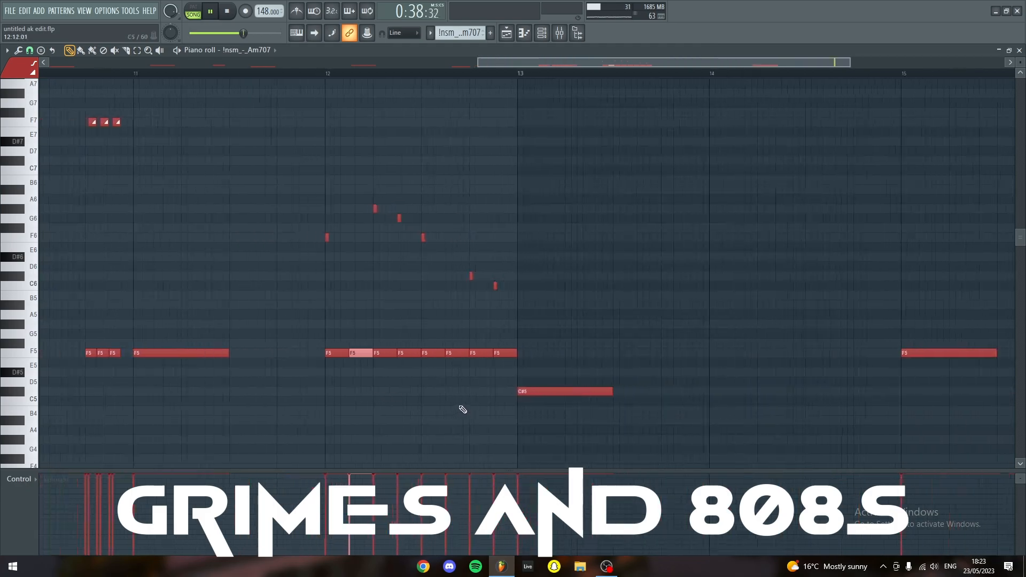
click(507, 34)
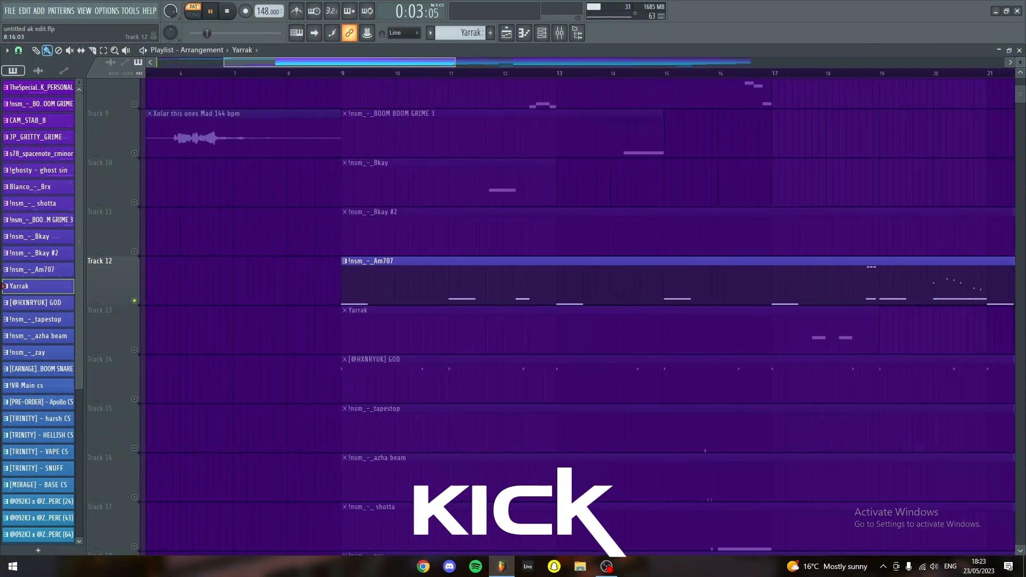
scroll(340, 267, down, 1)
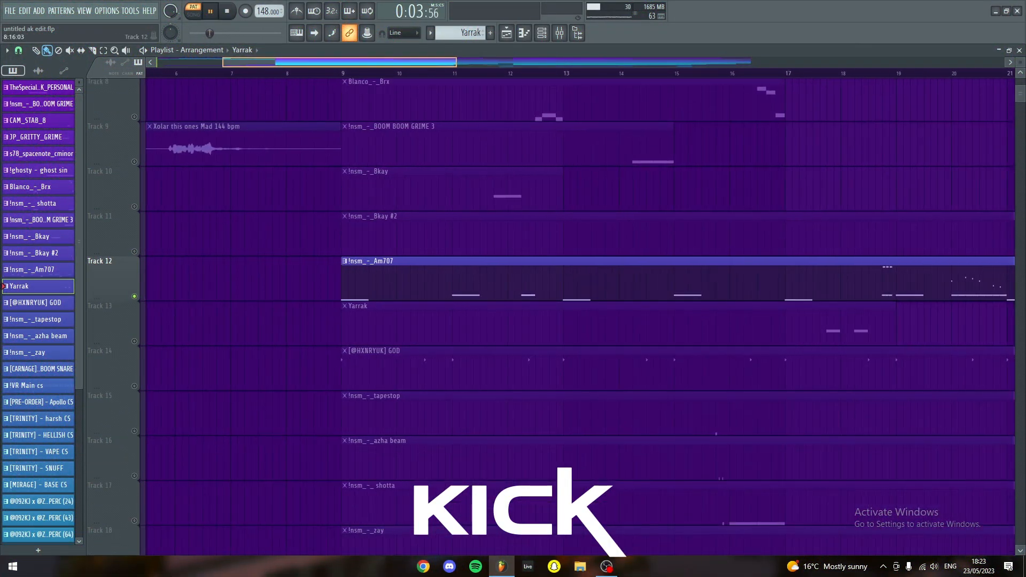
scroll(339, 270, down, 4)
scroll(337, 285, down, 3)
right_click(135, 346)
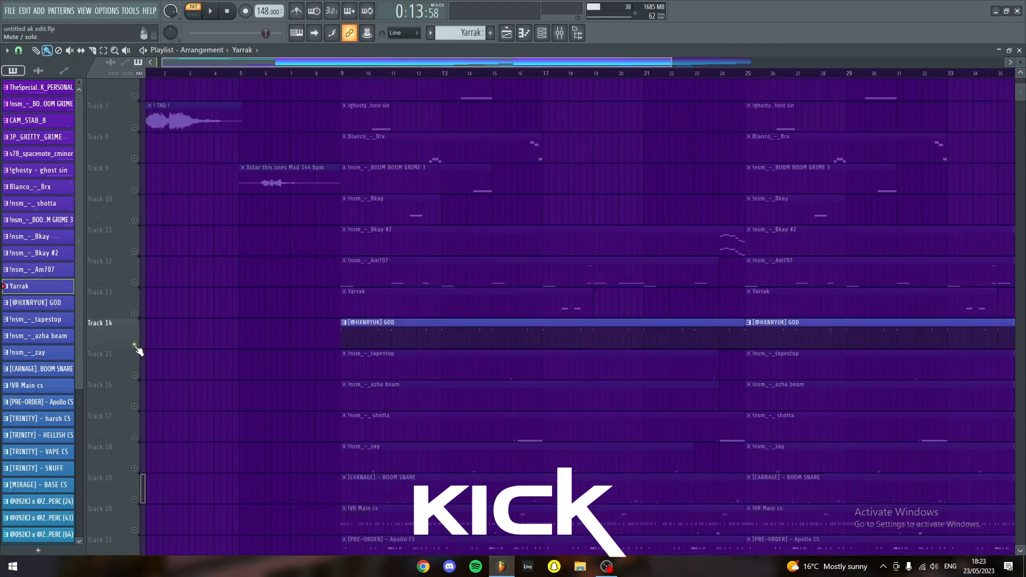
double_click(348, 342)
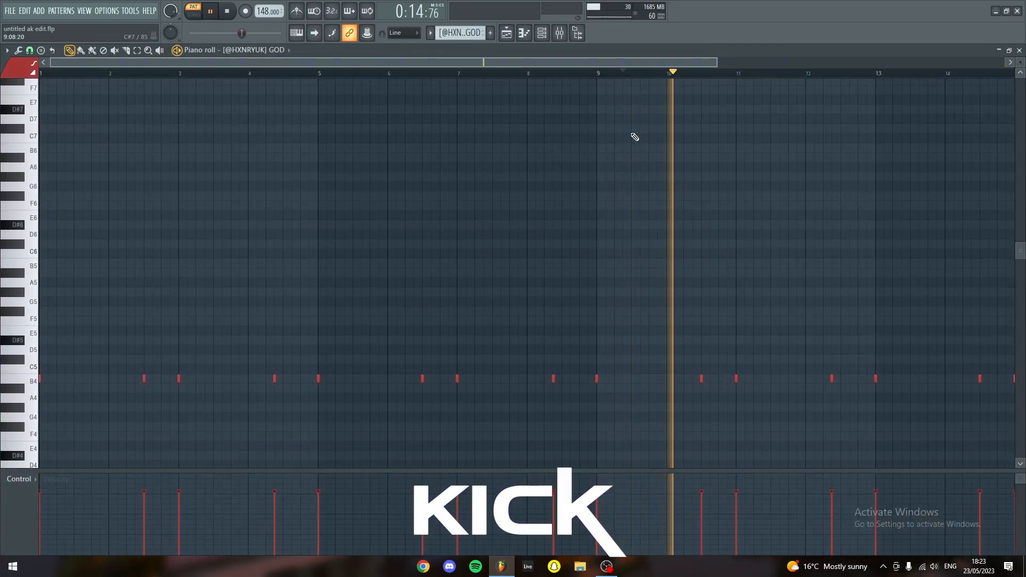
scroll(492, 220, down, 4)
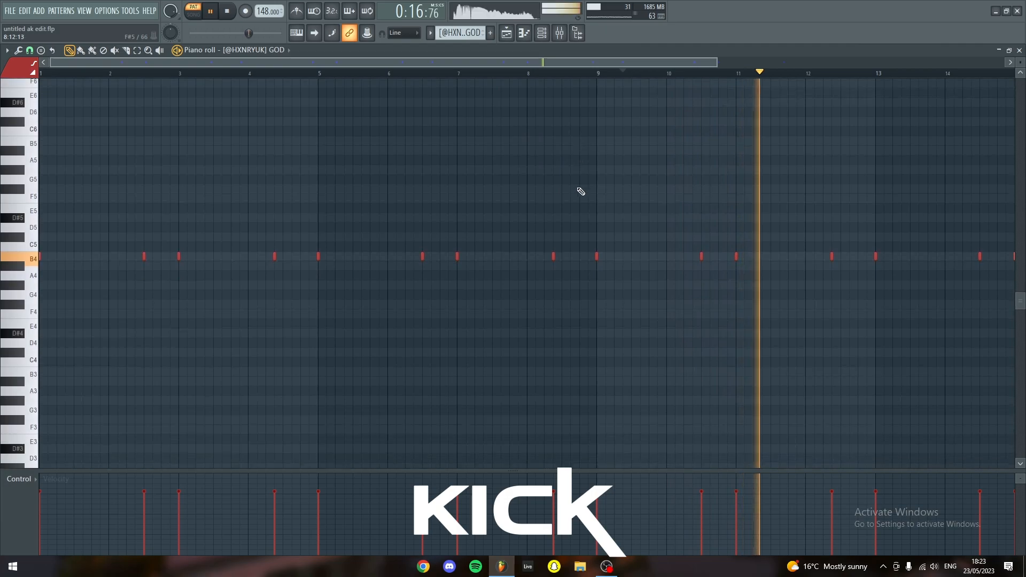
scroll(528, 222, down, 2)
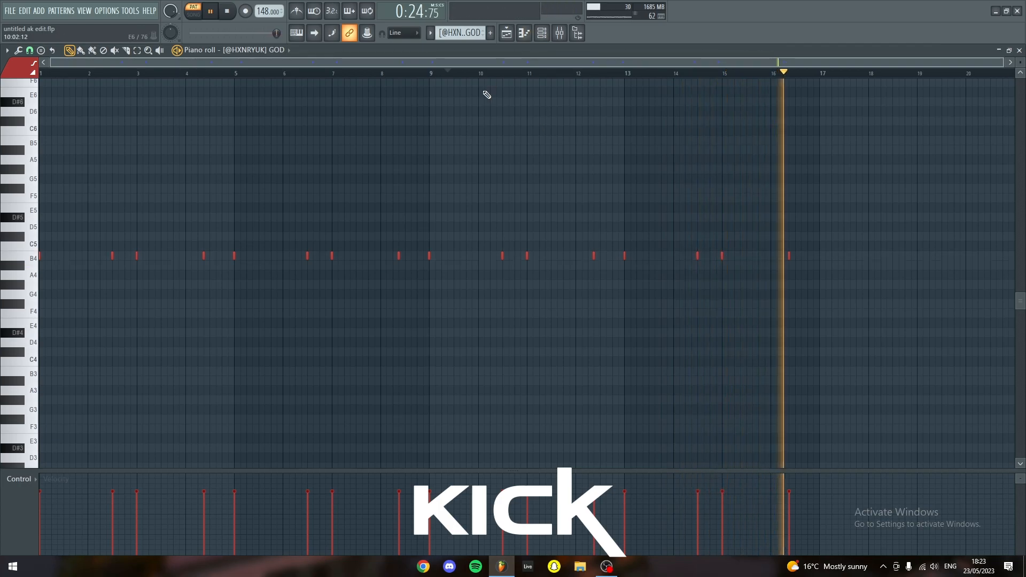
click(506, 33)
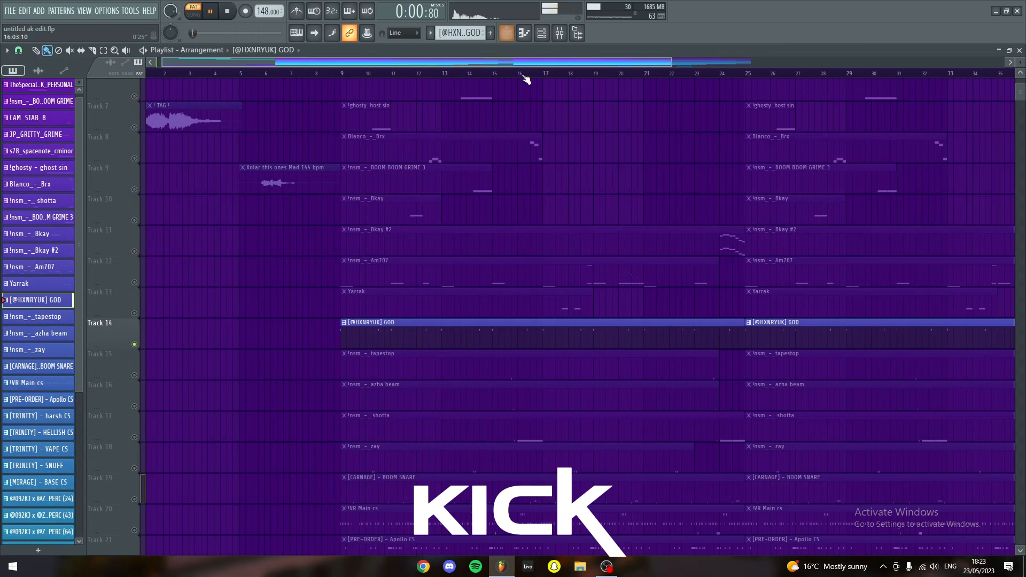
Step: Solo the melody sample on Track 1 and play it from the start of the arrangement
scroll(391, 283, down, 3)
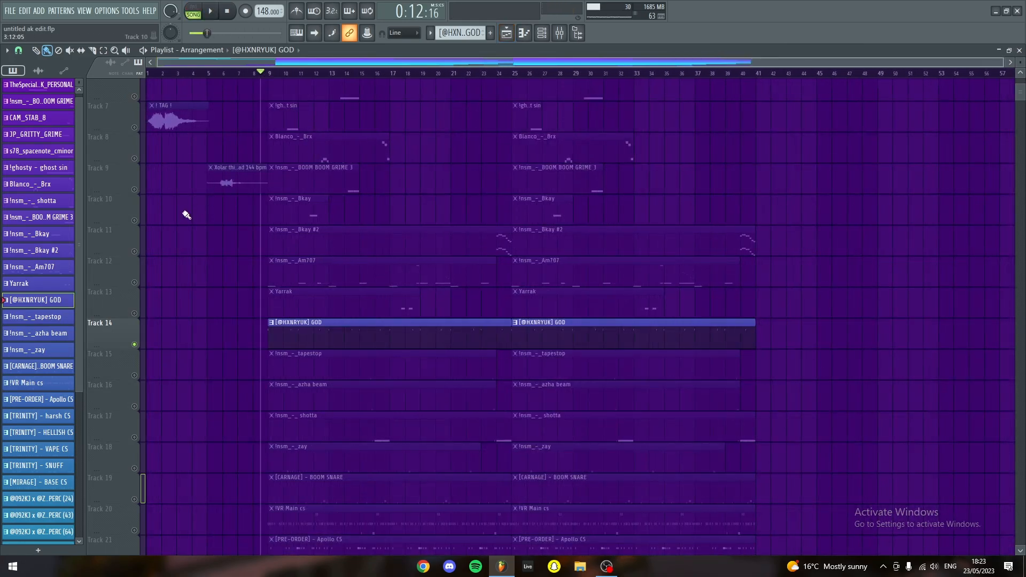
scroll(211, 165, up, 3)
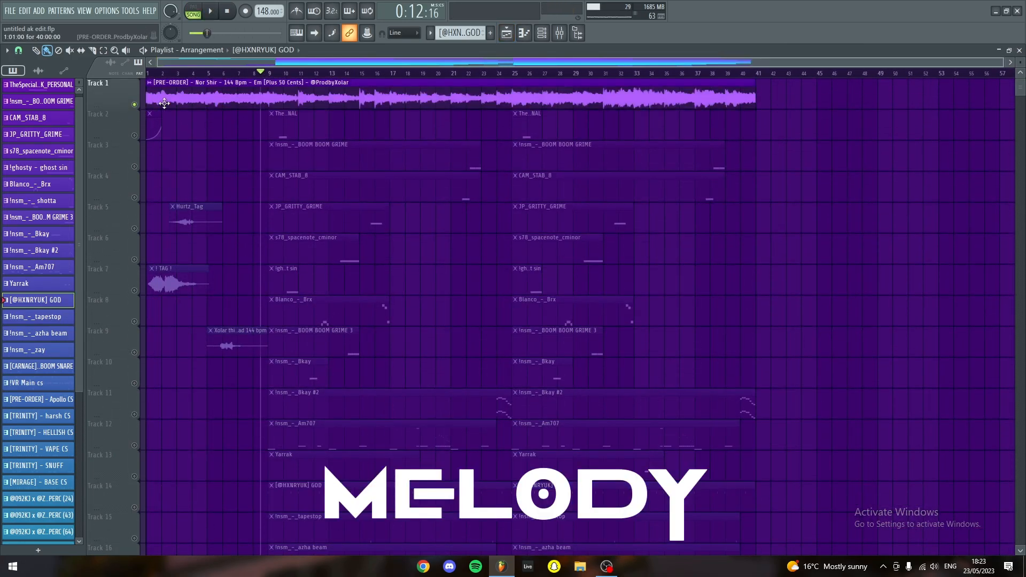
scroll(216, 88, up, 3)
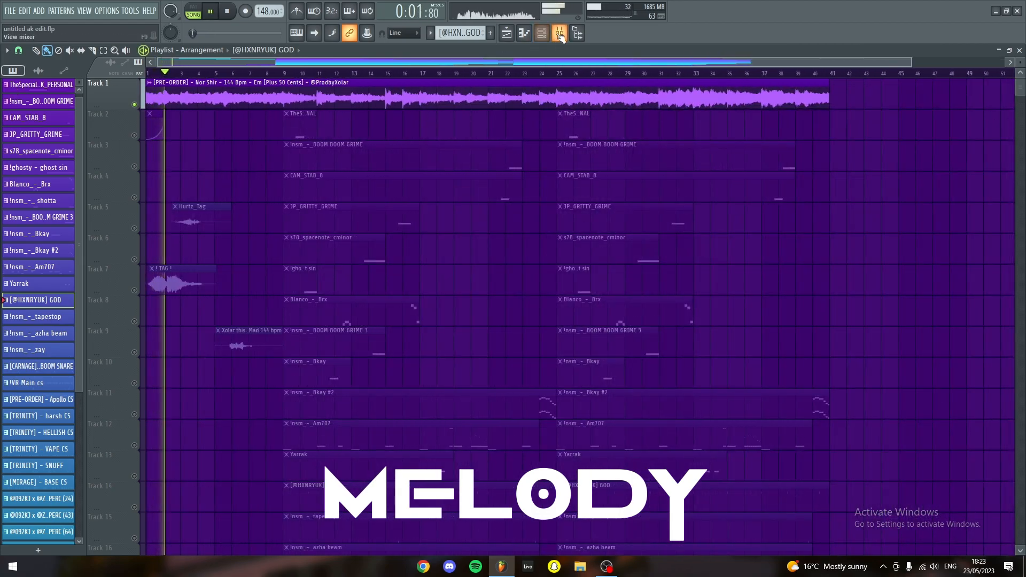
Step: Show the MELO mixer track's Sunset Sound Studio Reverb, Fruity parametric EQ 2 and Soundgoodizer settings, closing each one again
key(F9)
click(73, 140)
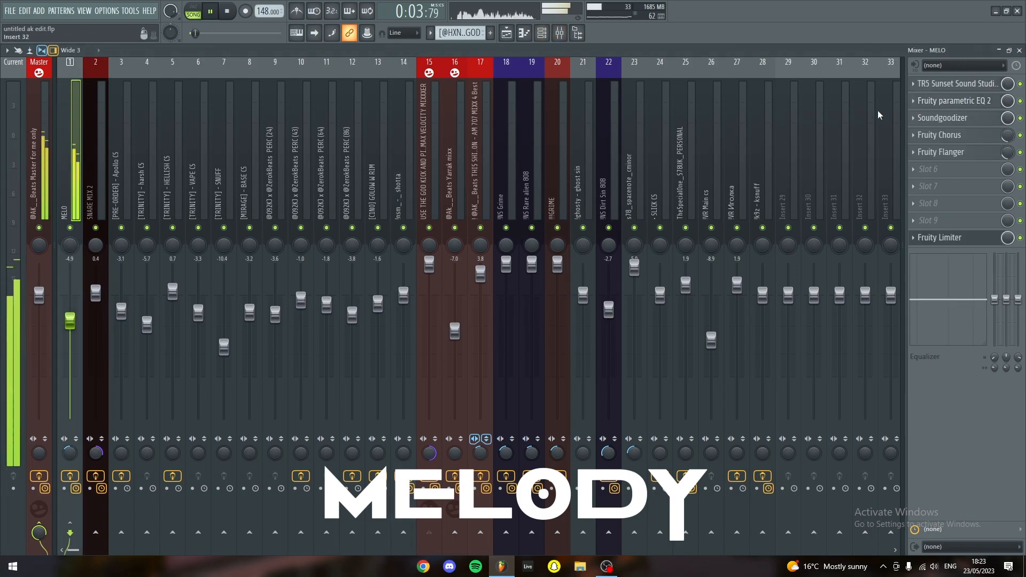
click(955, 83)
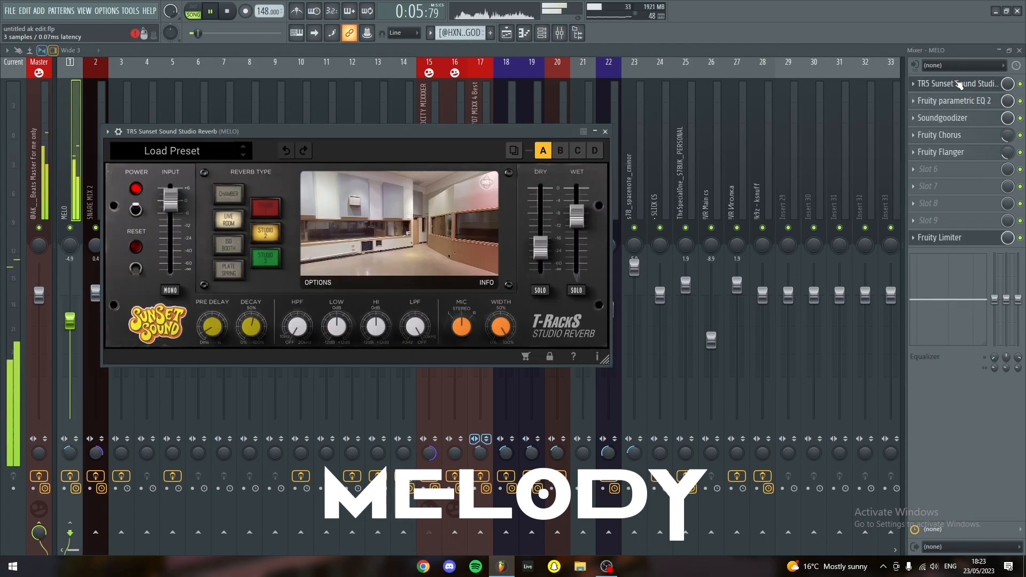
click(959, 85)
click(960, 101)
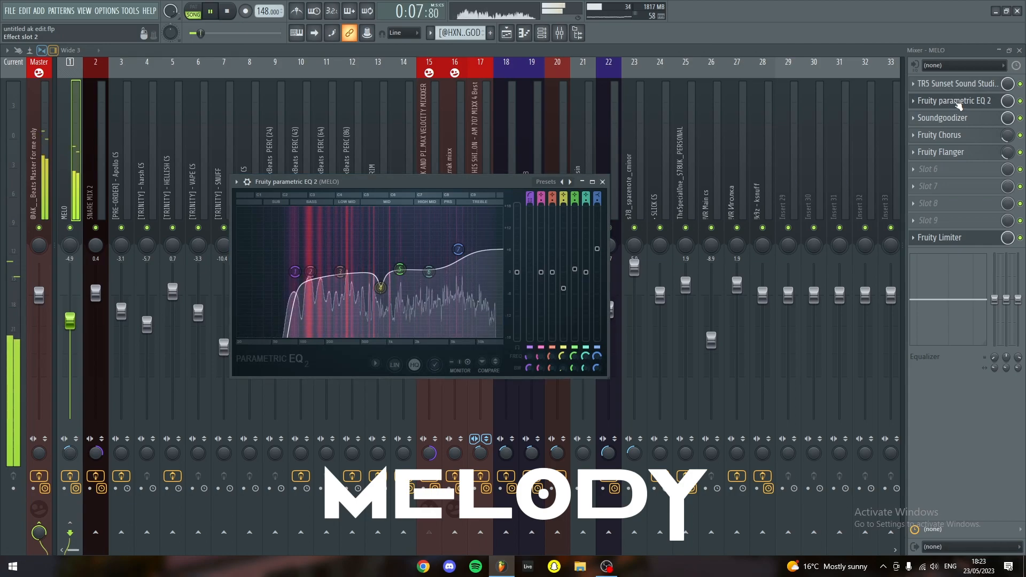
click(960, 103)
click(956, 118)
click(956, 120)
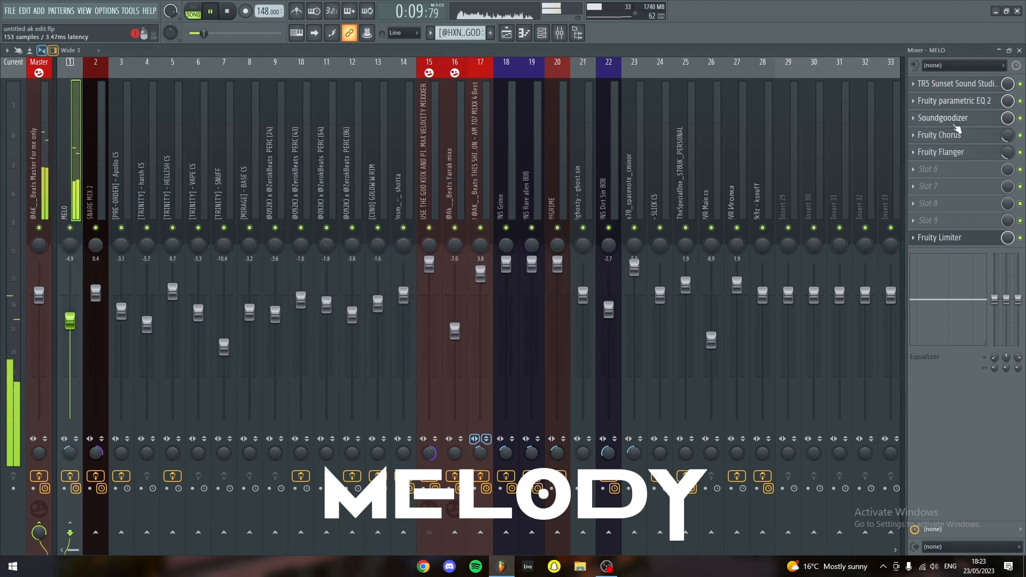
Step: Show the MELO track's Fruity Chorus, Fruity Flanger and Fruity Limiter settings, and return to the playlist
click(955, 136)
click(956, 137)
click(957, 153)
click(956, 154)
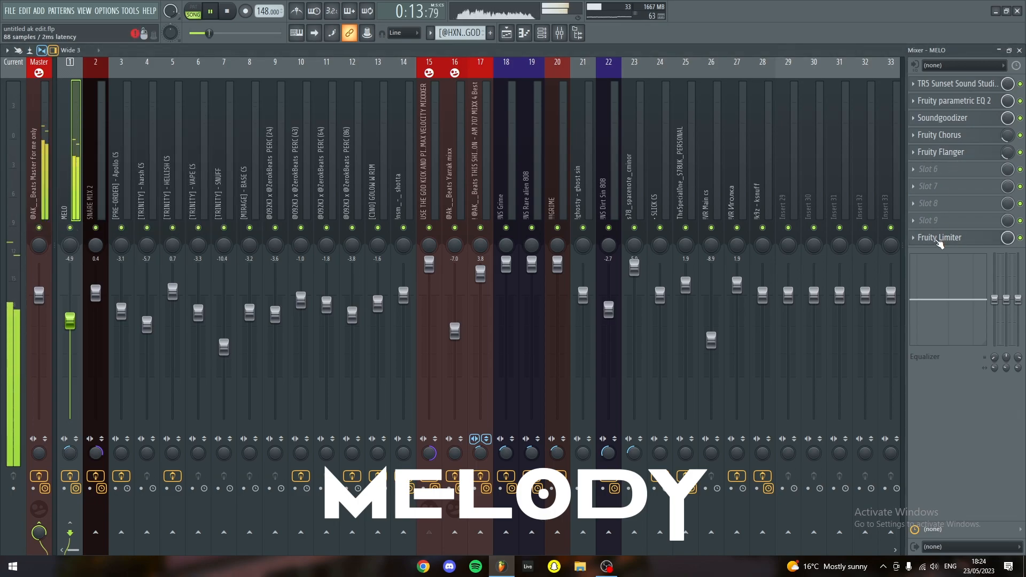
click(940, 239)
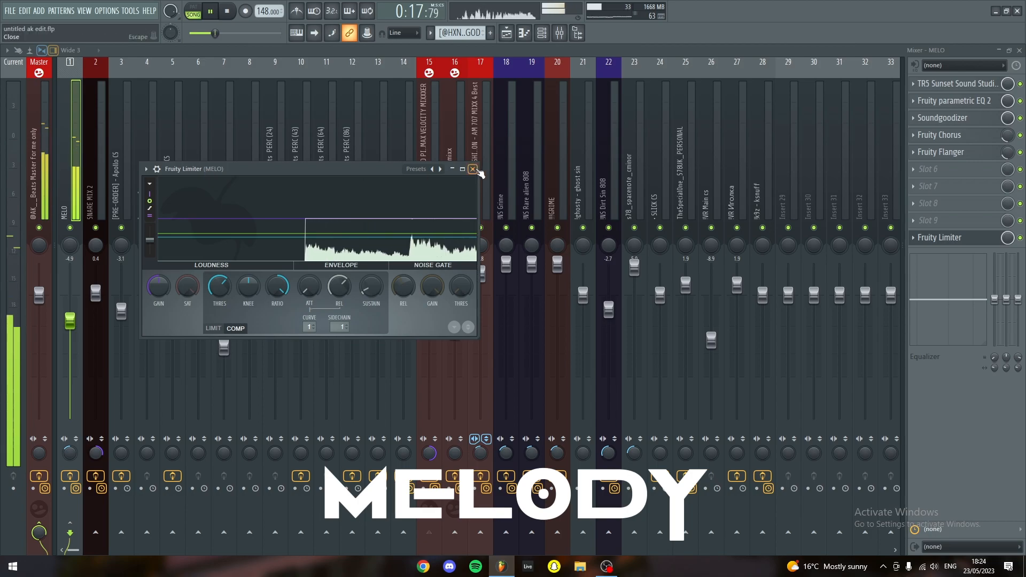
click(473, 170)
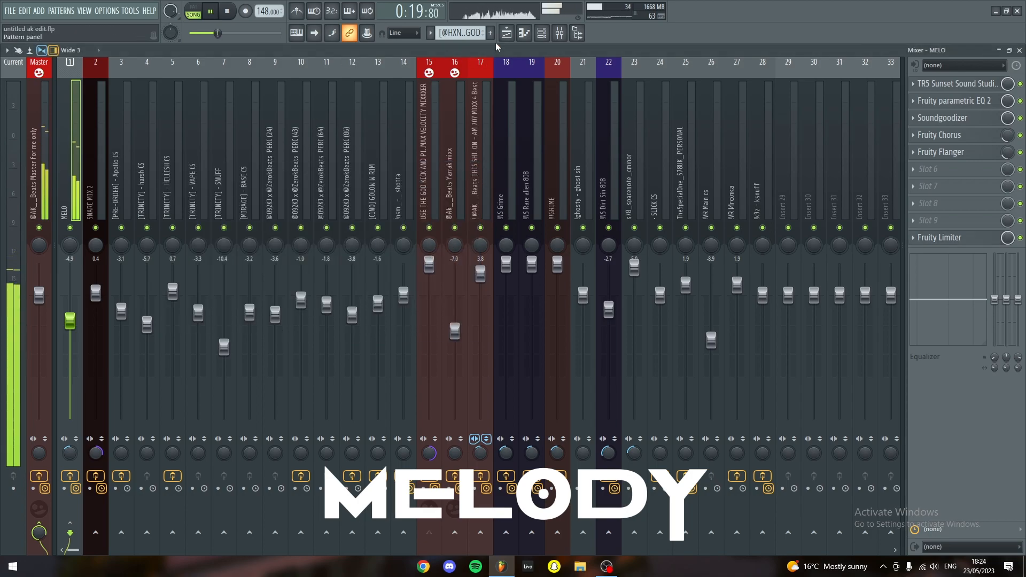
click(508, 34)
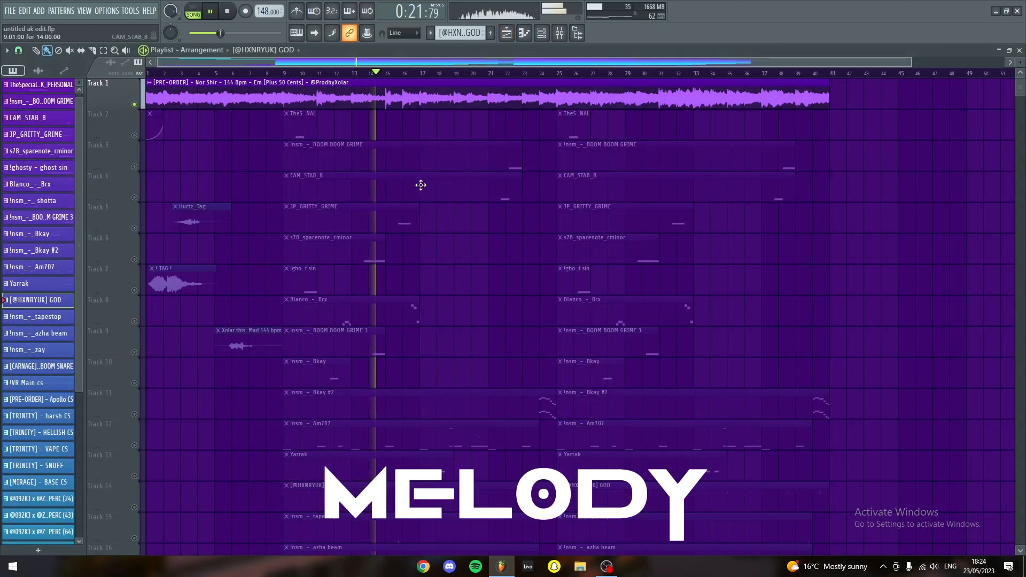
Step: Look through the arrangement's tracks from the melody down to the percs and effects while the soloed melody plays
scroll(330, 204, down, 2)
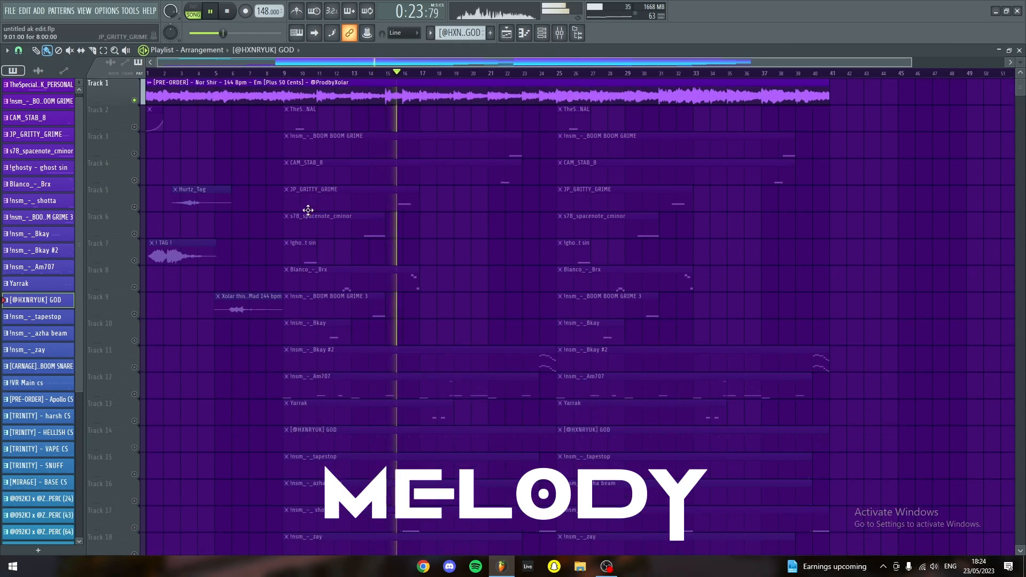
scroll(359, 175, up, 2)
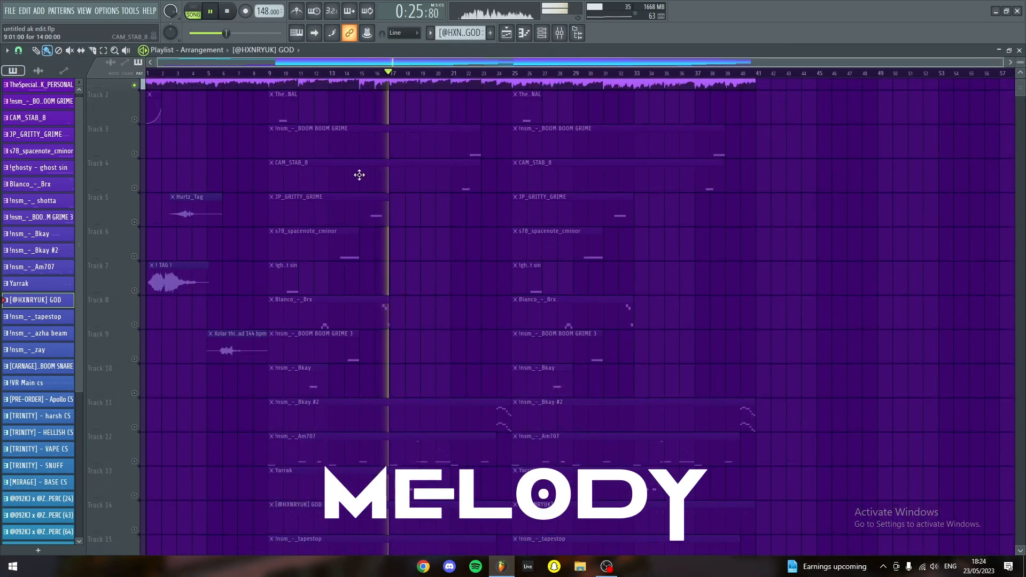
scroll(360, 176, down, 1)
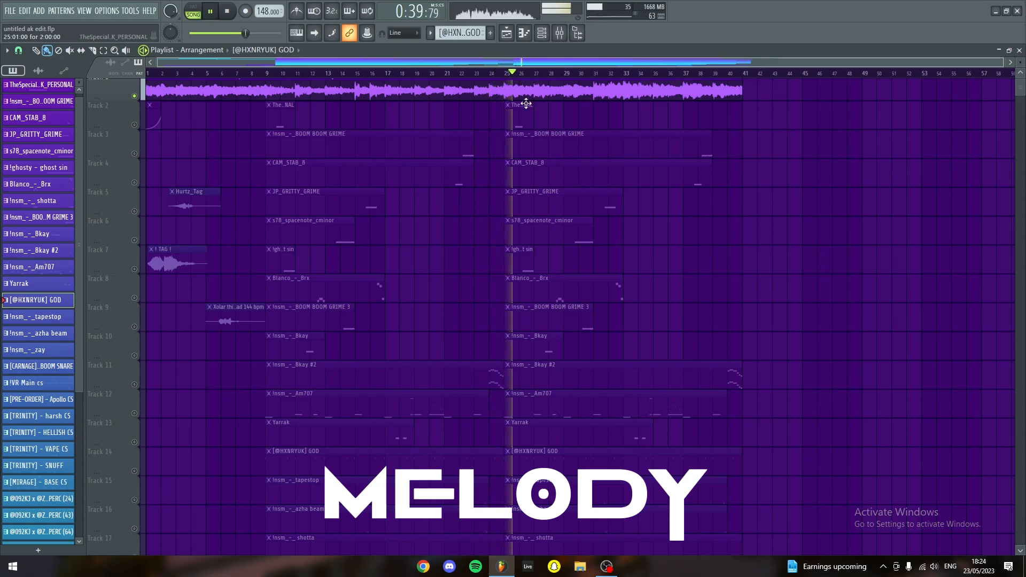
scroll(398, 150, up, 1)
scroll(378, 154, up, 1)
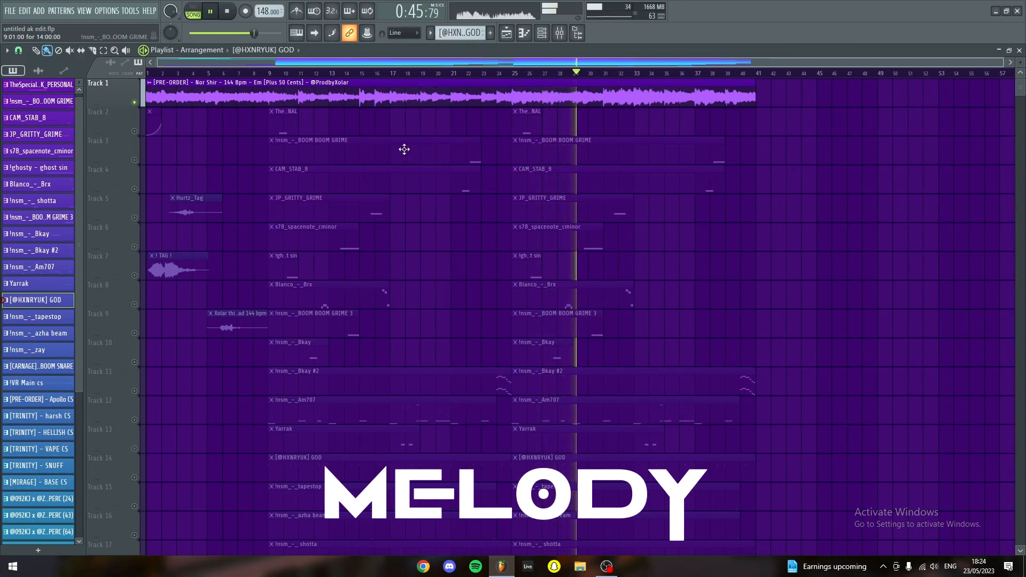
scroll(465, 154, down, 3)
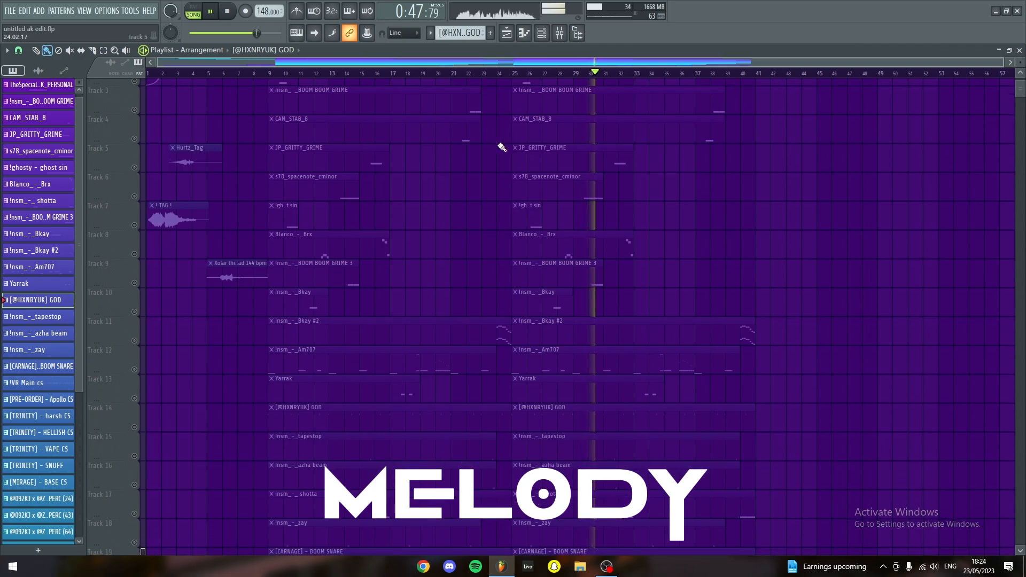
scroll(410, 166, down, 3)
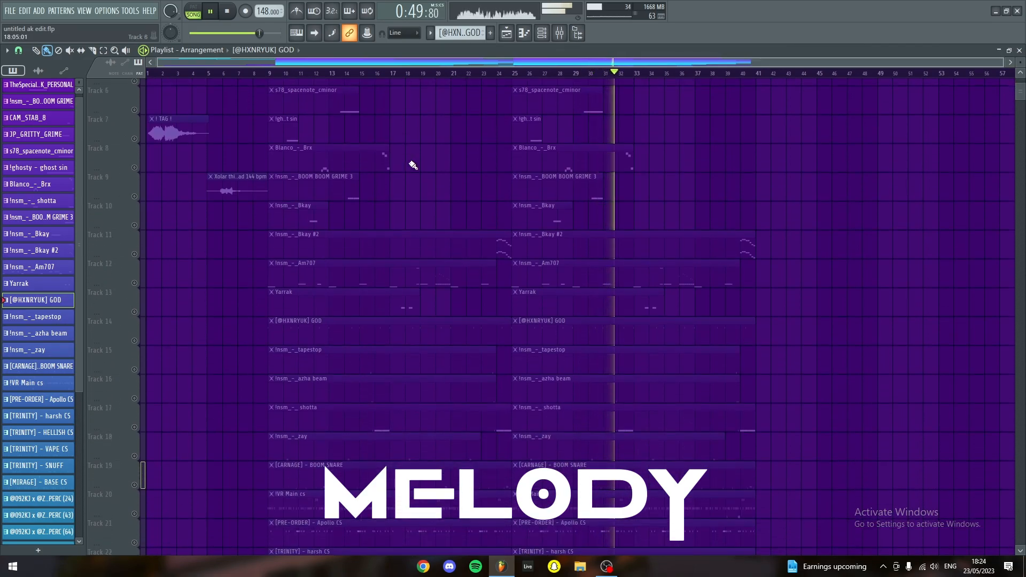
scroll(385, 236, down, 10)
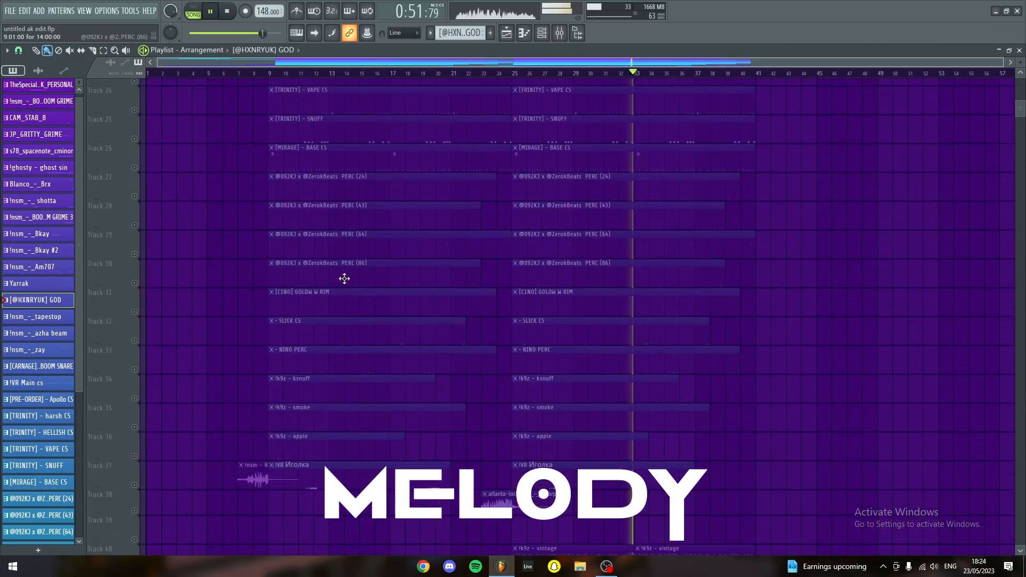
scroll(172, 339, up, 6)
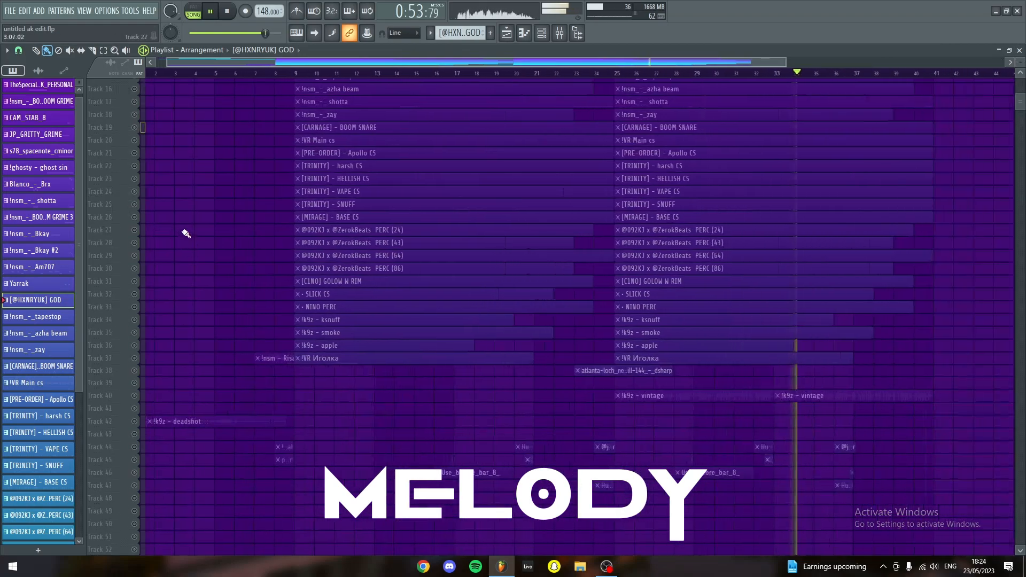
scroll(362, 244, down, 4)
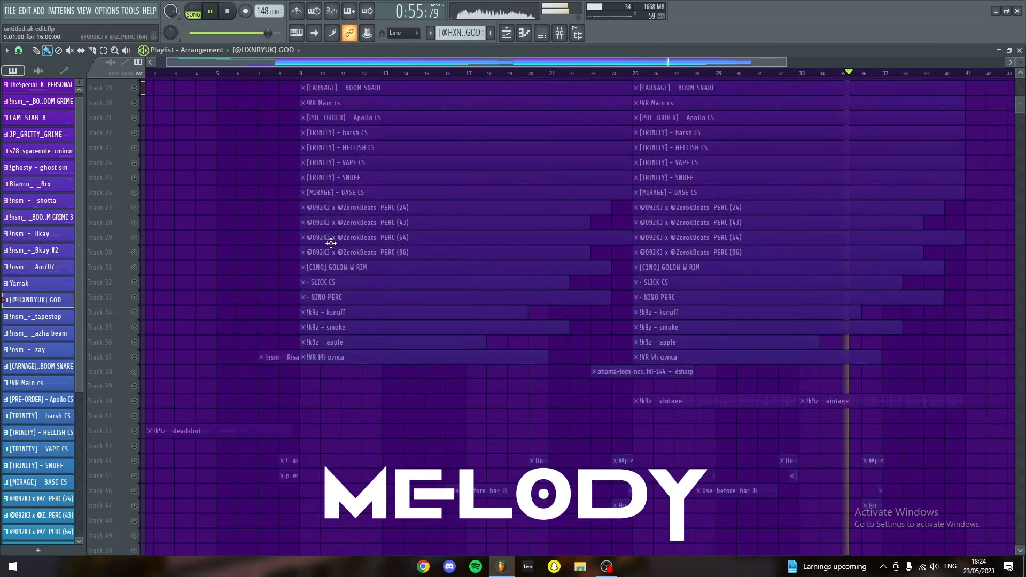
scroll(403, 287, up, 3)
scroll(417, 317, up, 3)
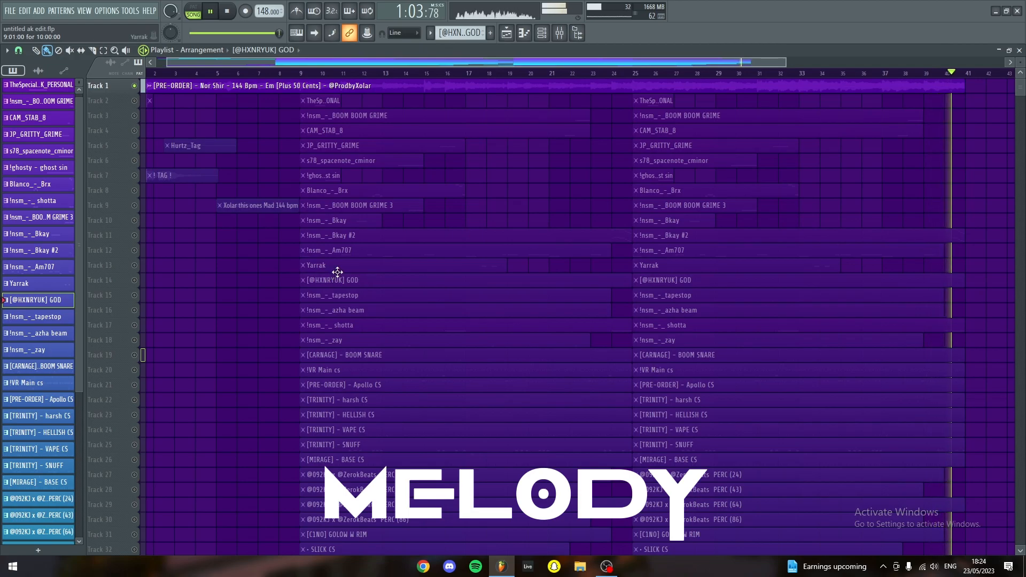
Step: Solo the !k9z - deadshot intro clip on Track 42 and play it from the start
scroll(311, 279, down, 10)
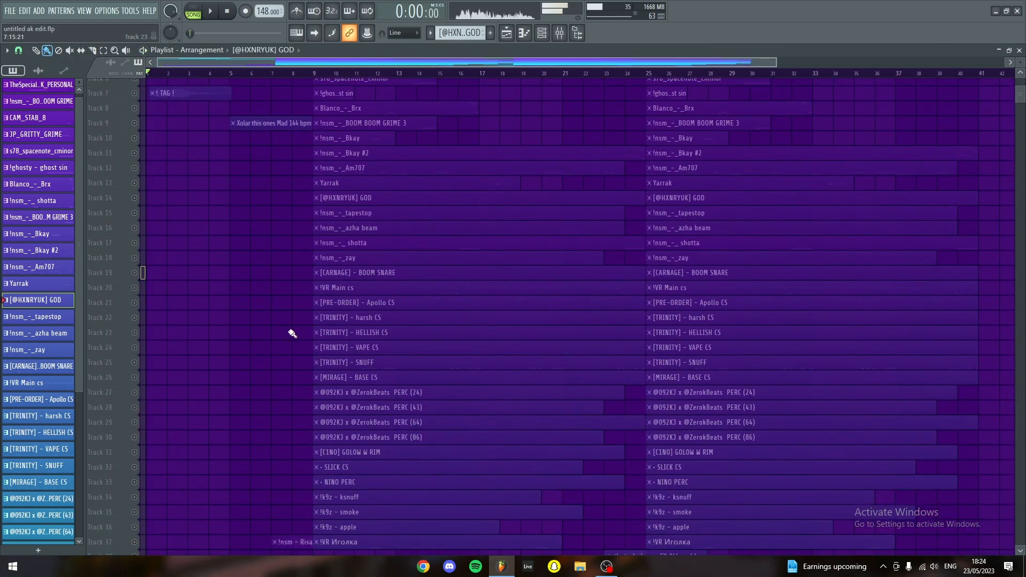
click(135, 427)
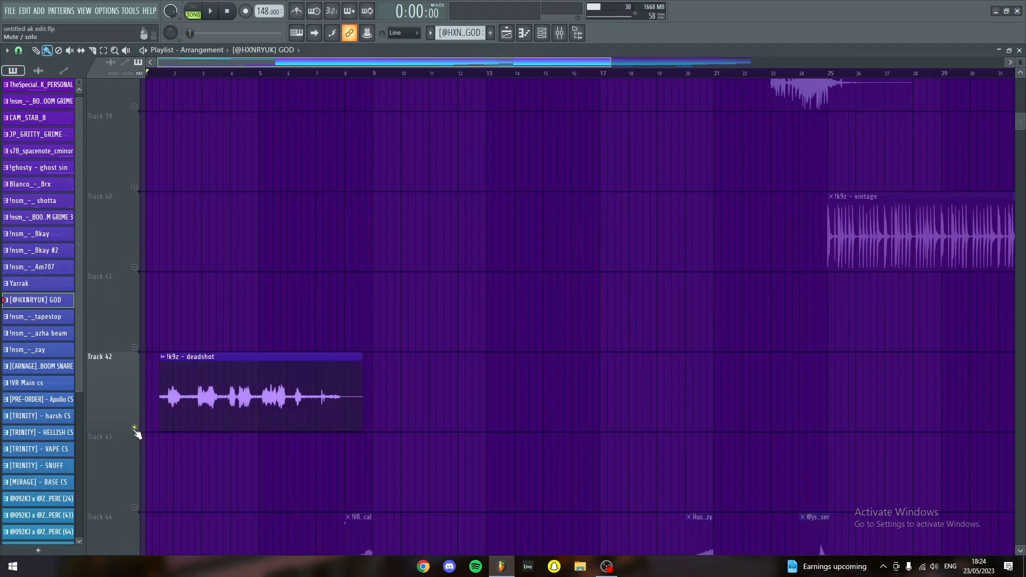
key(space)
scroll(218, 317, down, 3)
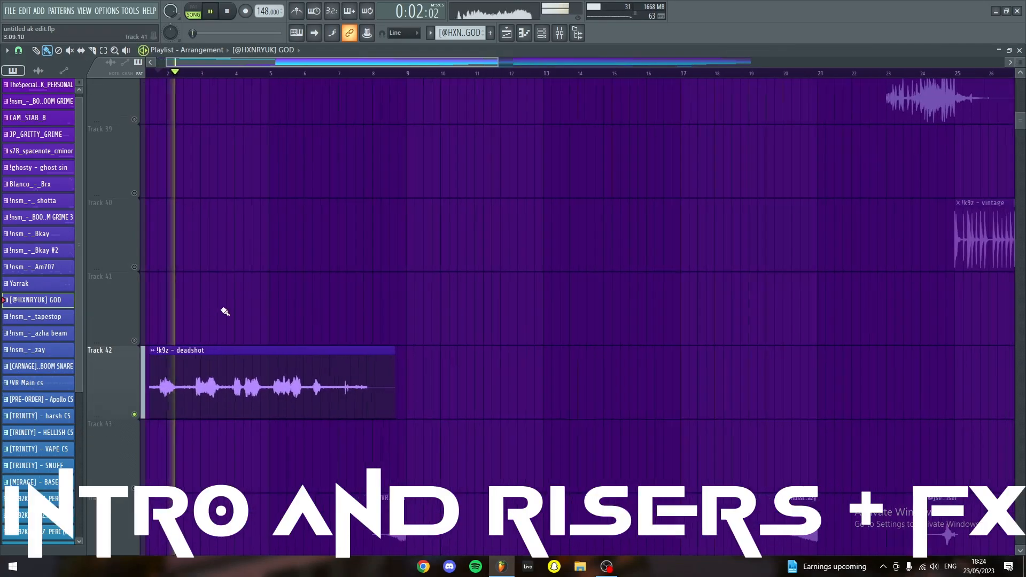
Step: Show the audio clip settings of the !k9z - deadshot sample and close them again
double_click(225, 374)
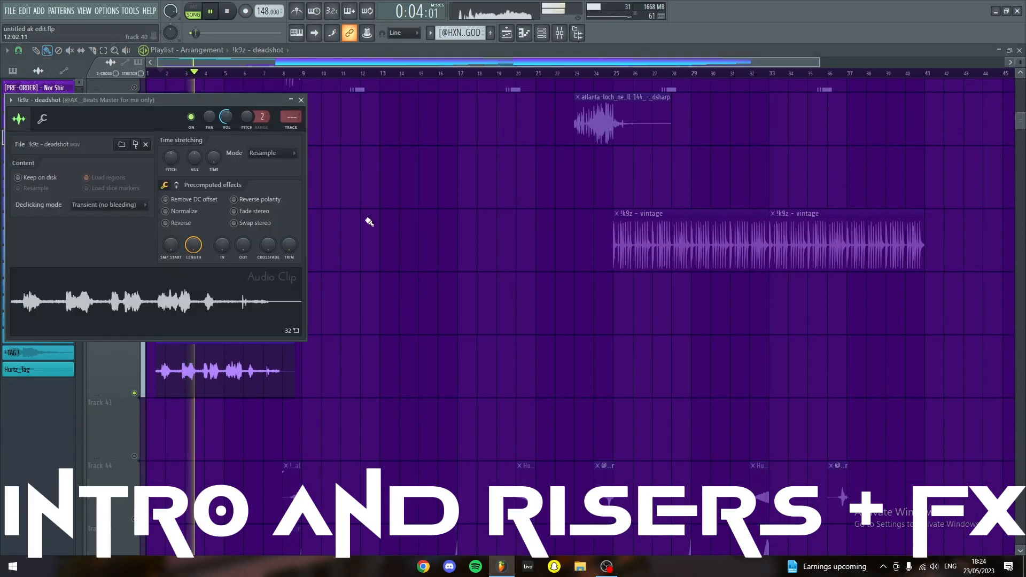
click(302, 101)
scroll(307, 316, down, 3)
scroll(309, 344, up, 3)
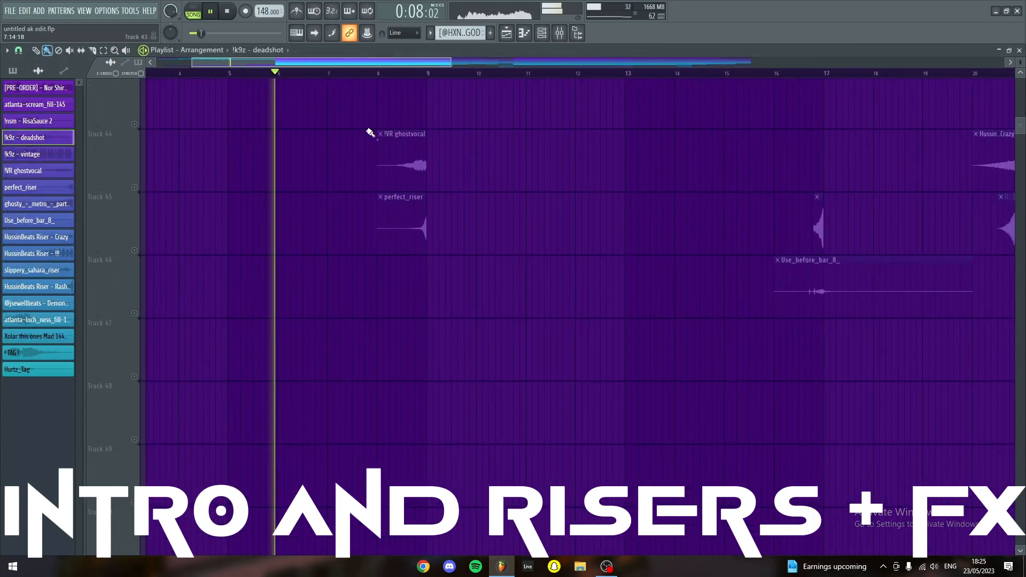
Step: Activate the ghost vocal and perfect_riser clips on Tracks 44 and 45 and play them from bar 8
click(135, 187)
click(135, 251)
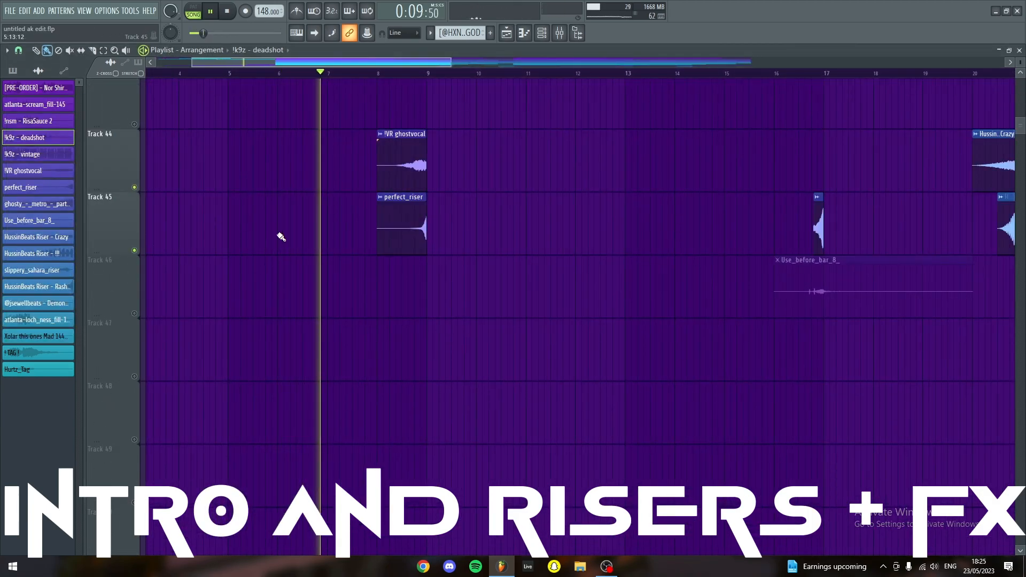
click(375, 73)
scroll(501, 236, down, 4)
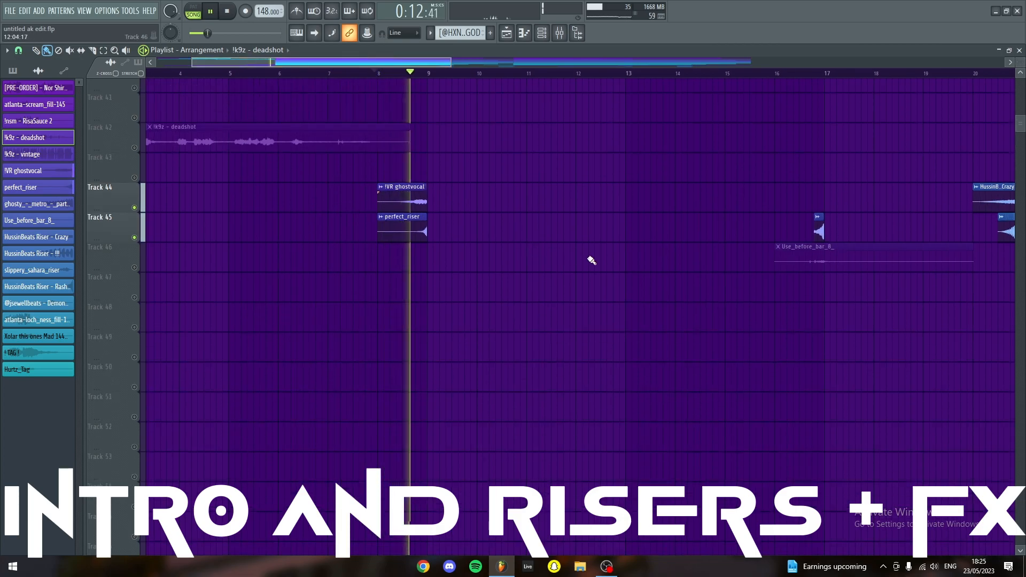
scroll(592, 259, right, 2)
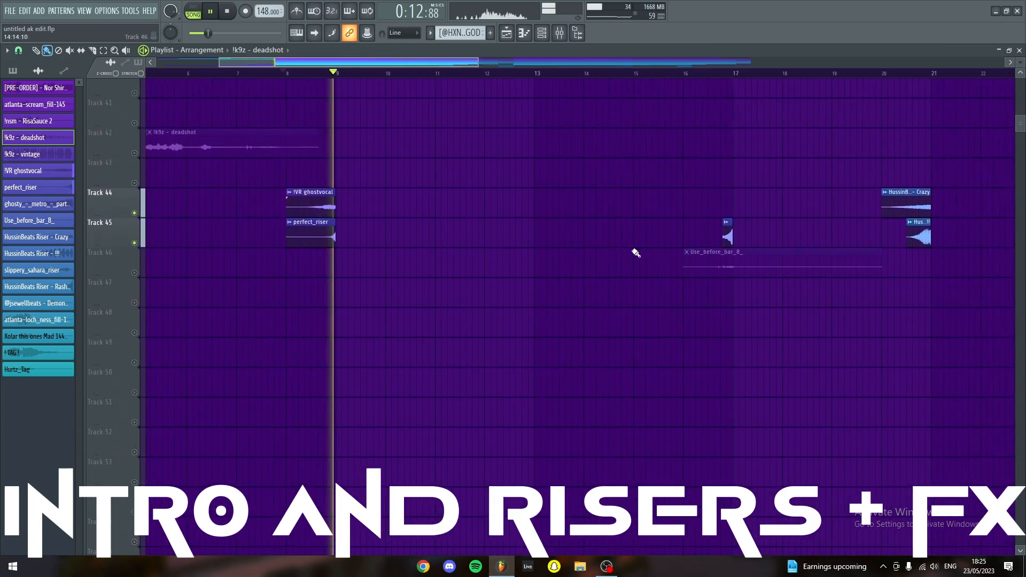
Step: Add Track 46 to the active riser tracks and play them from bar 16, skipping ahead to bar 20
click(135, 274)
click(687, 75)
scroll(733, 280, up, 2)
scroll(801, 307, down, 1)
drag(801, 307, 646, 321)
click(652, 73)
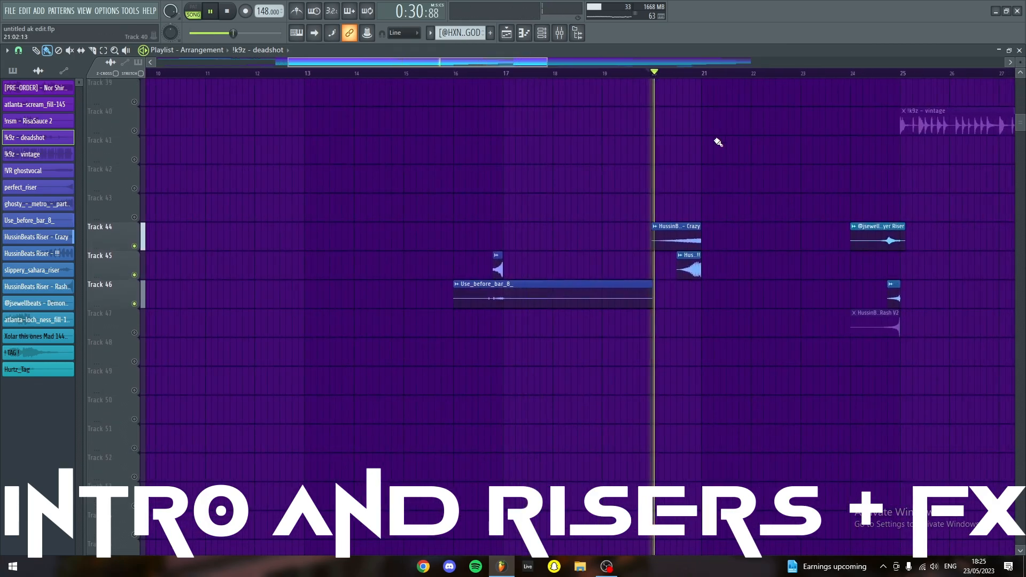
drag(783, 291, 729, 291)
scroll(826, 312, down, 1)
drag(827, 312, 730, 312)
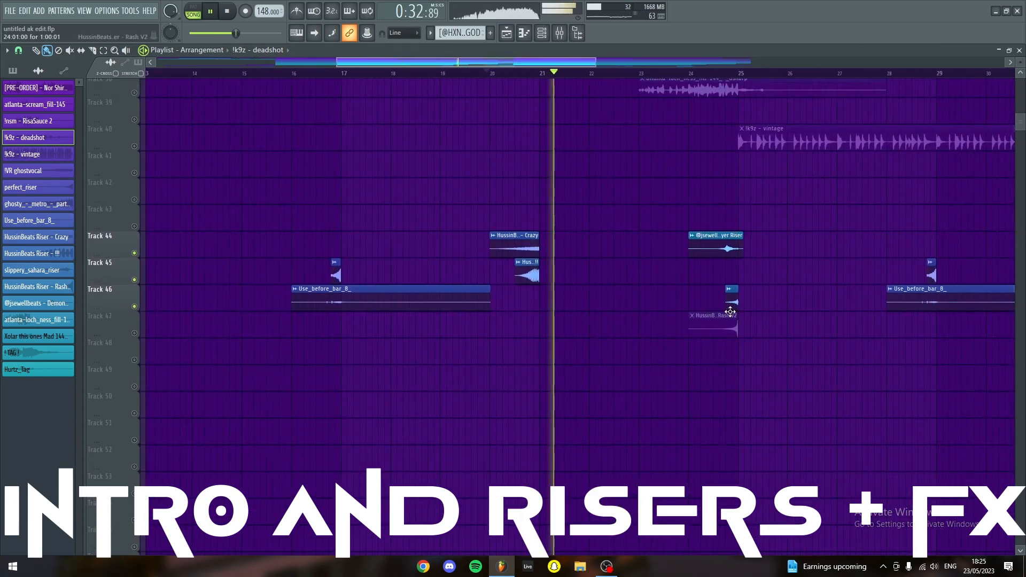
scroll(745, 301, up, 3)
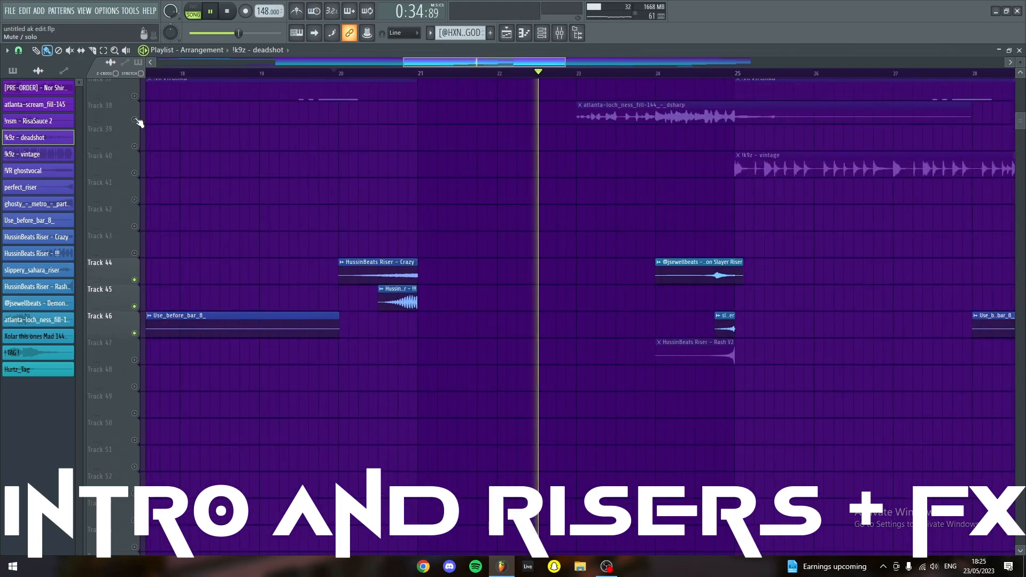
Step: Unmute the atlanta-loch_ness_fill clip on Track 38 and the HussinBeats Riser - Rash V2 clip on Track 47 during playback
click(134, 120)
drag(763, 316, 661, 305)
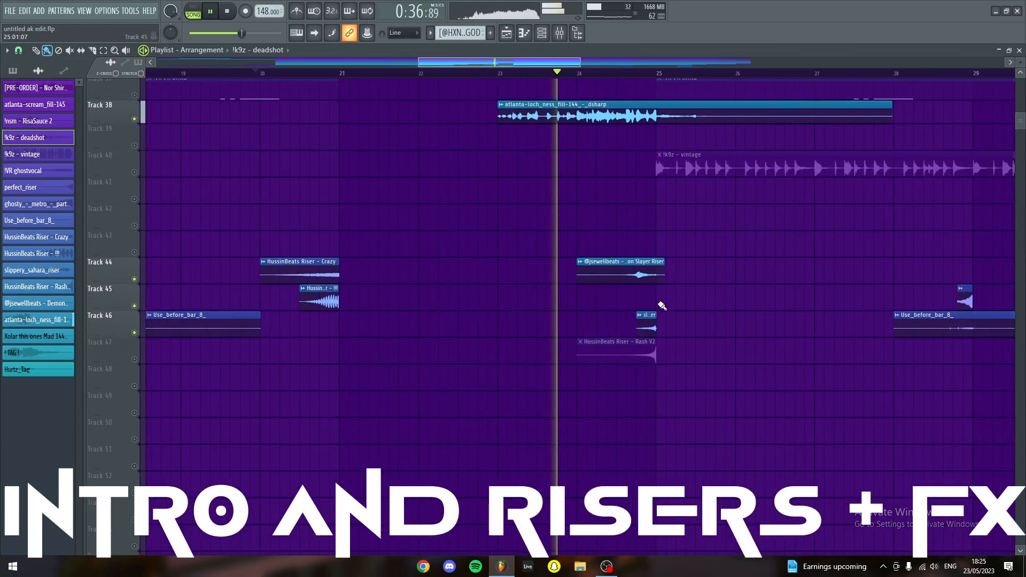
click(134, 360)
drag(672, 351, 599, 350)
Step: Solo the !k9z - vintage loop on Track 40, play it from bar 25, and stop playback
key(space)
right_click(134, 198)
click(539, 74)
key(space)
scroll(717, 192, down, 4)
drag(793, 274, 752, 310)
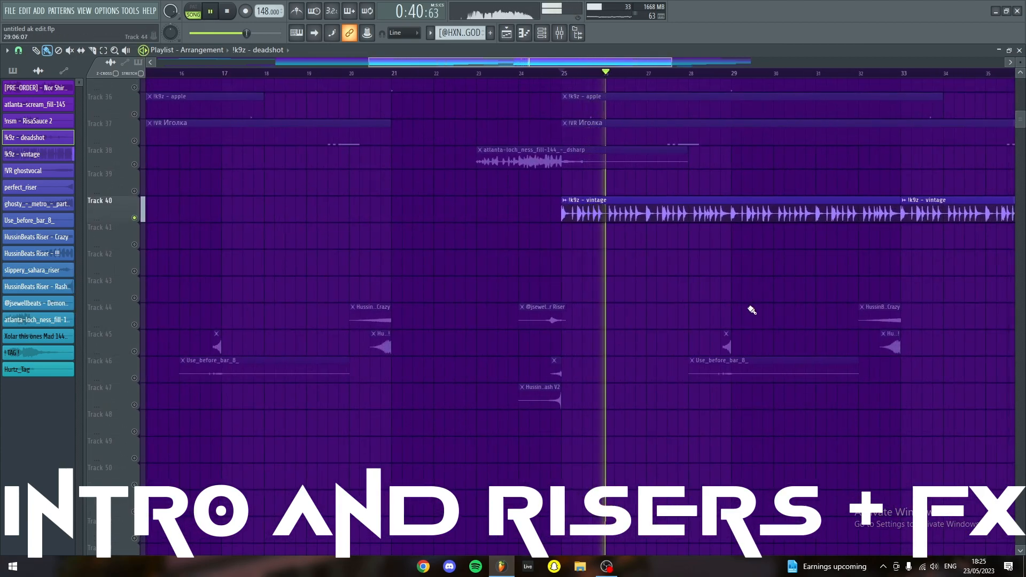
scroll(753, 311, down, 4)
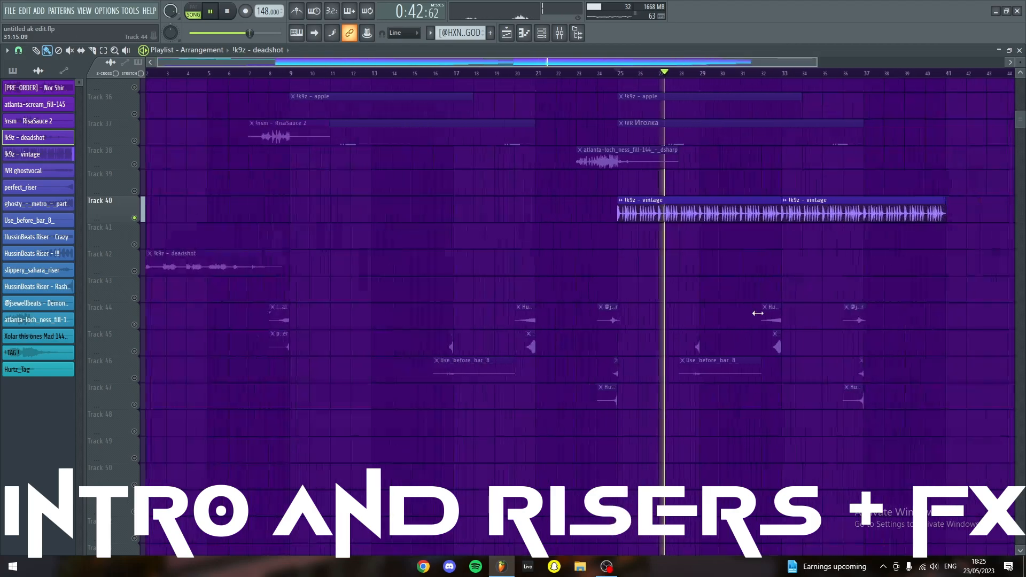
scroll(759, 314, down, 1)
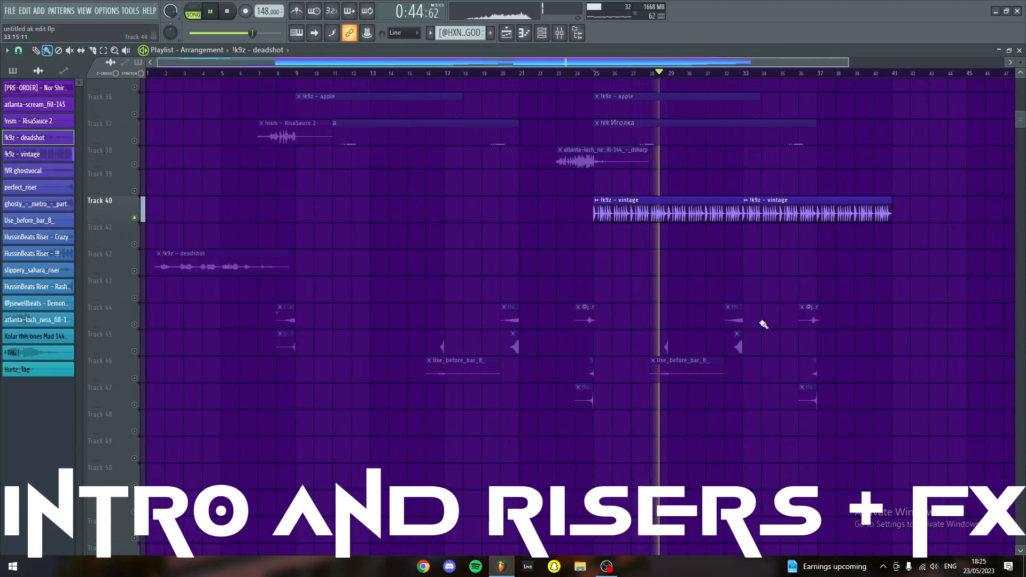
key(space)
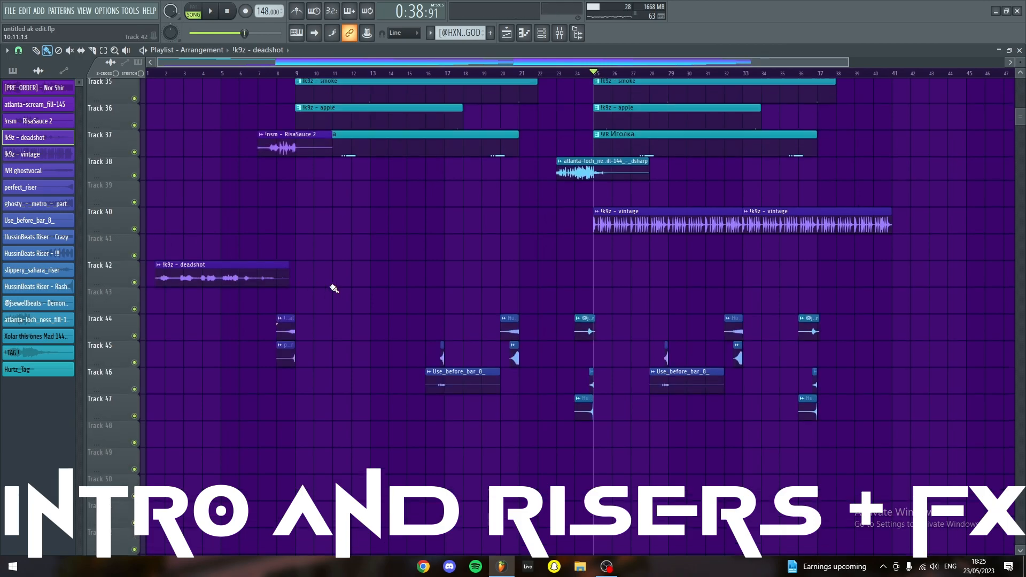
Step: Solo Track 37 with the !nsm - RisaSauce 2 clip and play it from bar 7
scroll(321, 279, down, 2)
scroll(289, 226, down, 2)
scroll(257, 234, up, 5)
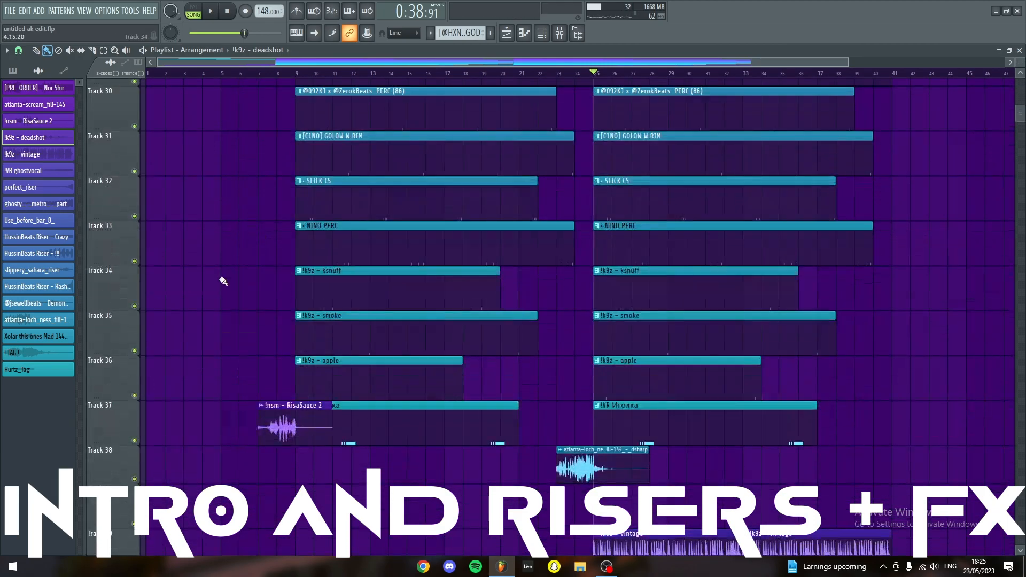
right_click(134, 441)
key(space)
scroll(304, 446, up, 1)
scroll(328, 442, down, 3)
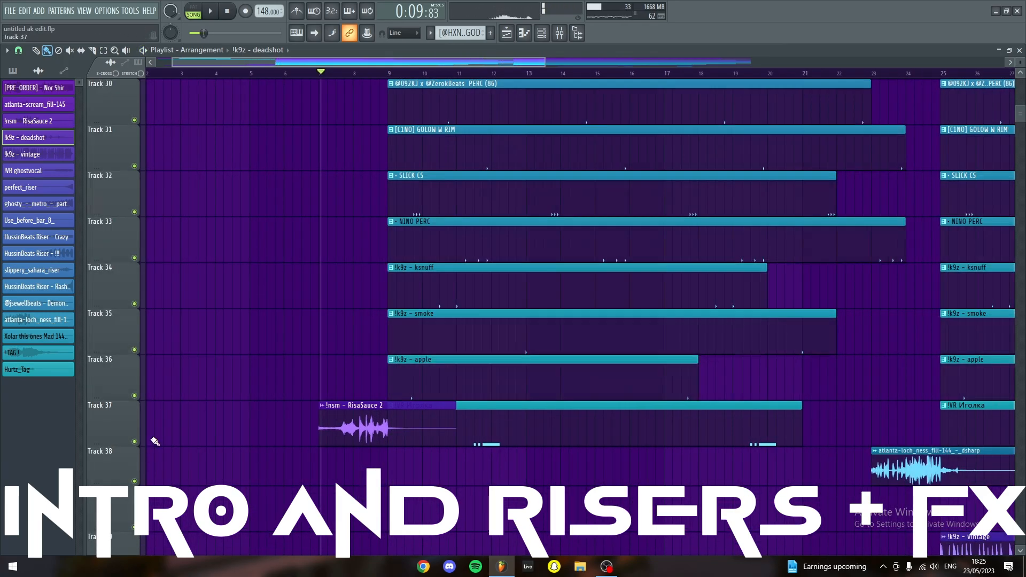
Step: Play the full beat from bar 7 with all tracks active and look over the whole arrangement from the melody to the risers
scroll(351, 201, up, 4)
scroll(332, 179, down, 3)
scroll(331, 202, up, 1)
scroll(332, 202, down, 5)
scroll(282, 230, up, 3)
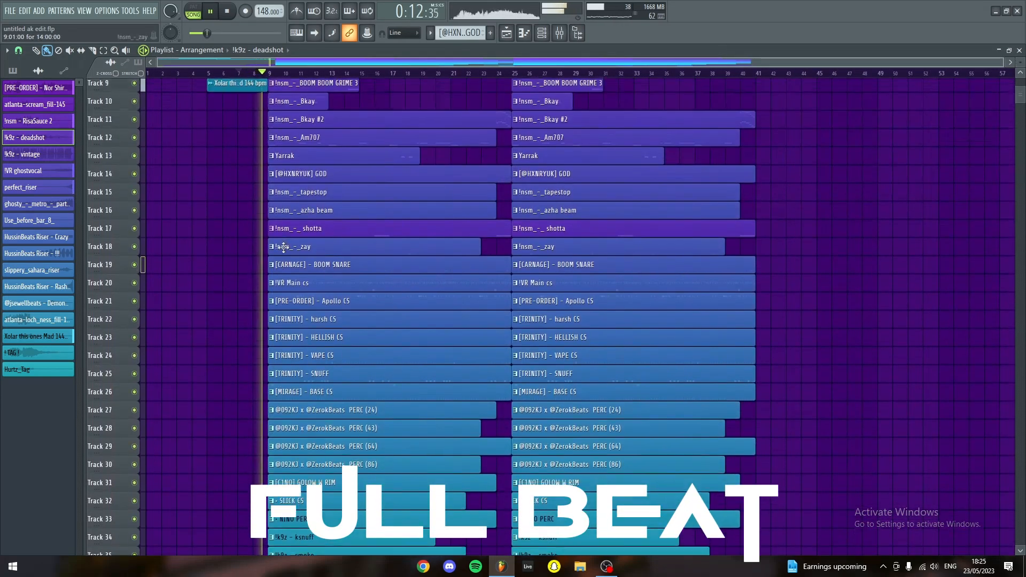
scroll(282, 243, up, 4)
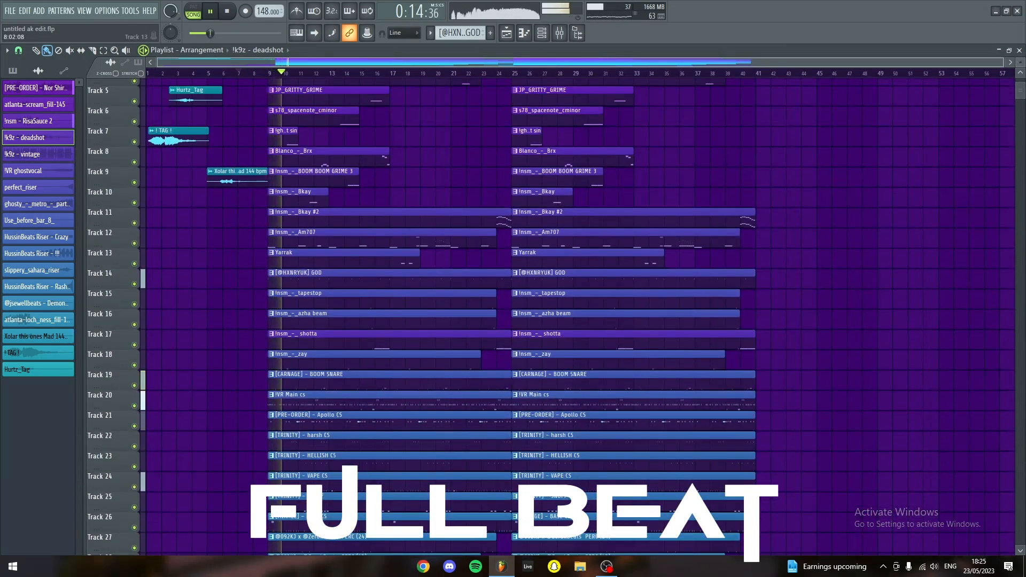
scroll(258, 249, down, 1)
scroll(261, 250, up, 3)
scroll(265, 253, up, 7)
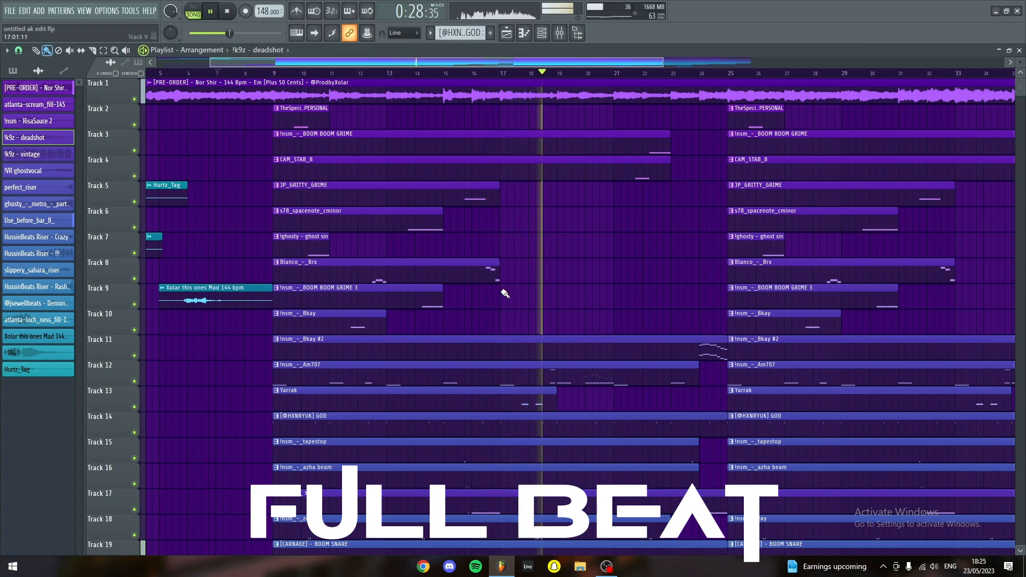
scroll(502, 290, down, 2)
scroll(546, 291, down, 3)
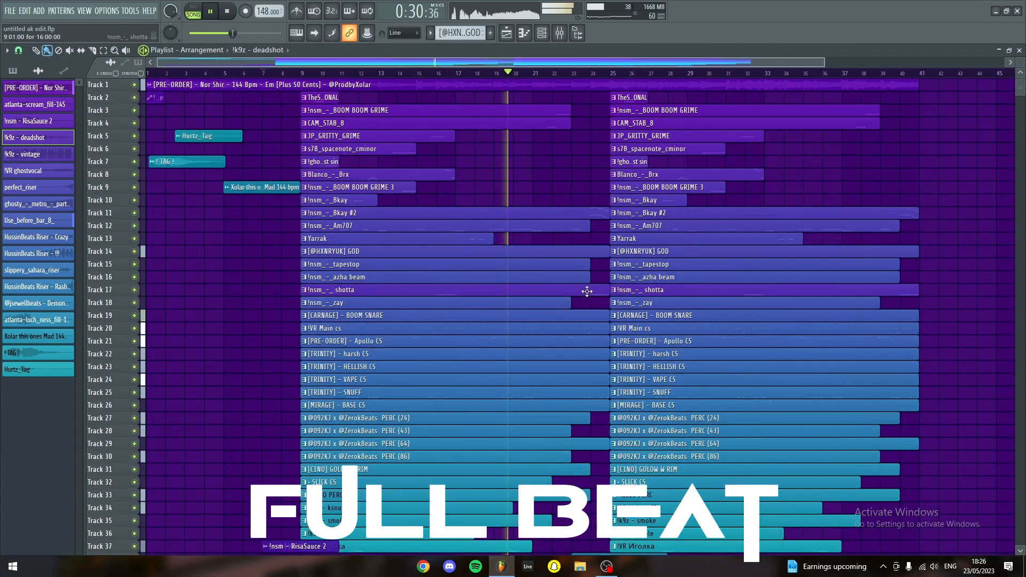
scroll(460, 271, down, 2)
scroll(486, 265, down, 2)
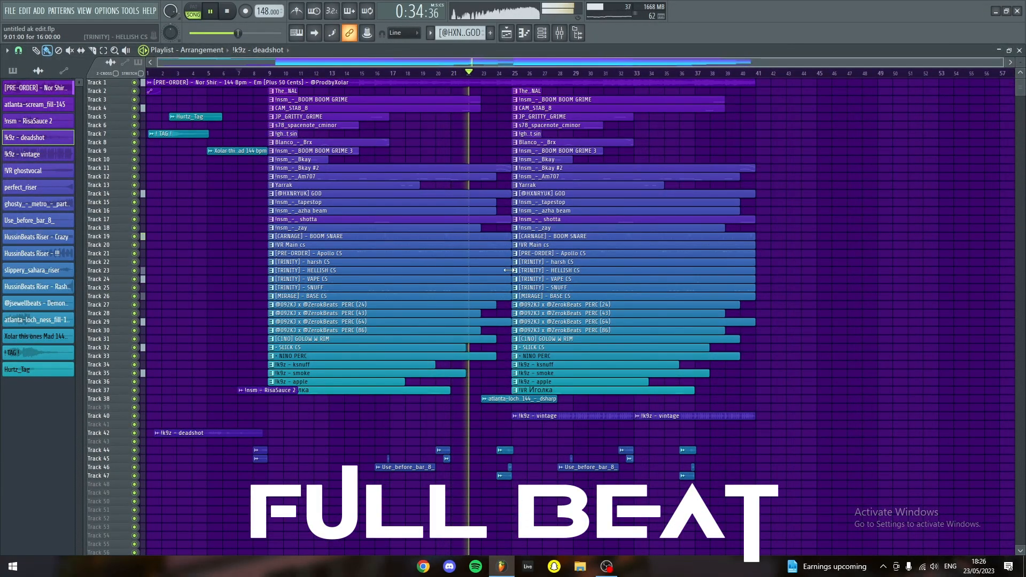
scroll(444, 234, up, 1)
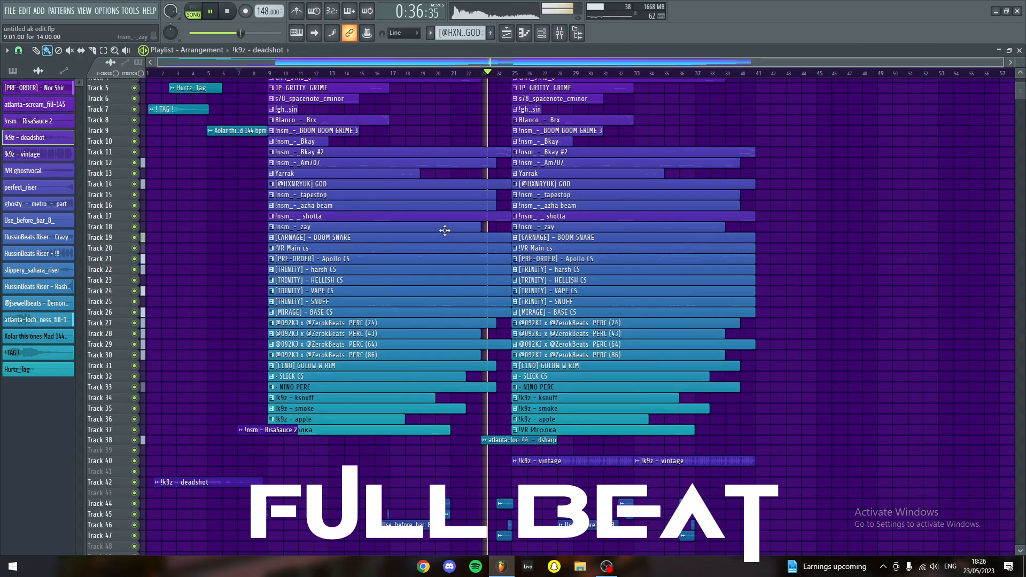
scroll(451, 221, up, 3)
scroll(452, 221, down, 2)
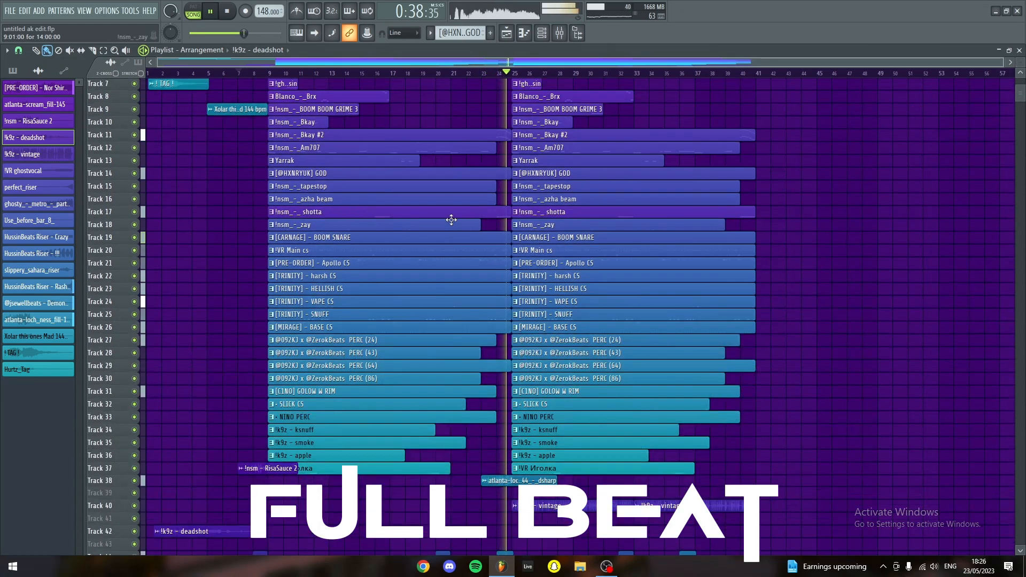
scroll(452, 222, down, 1)
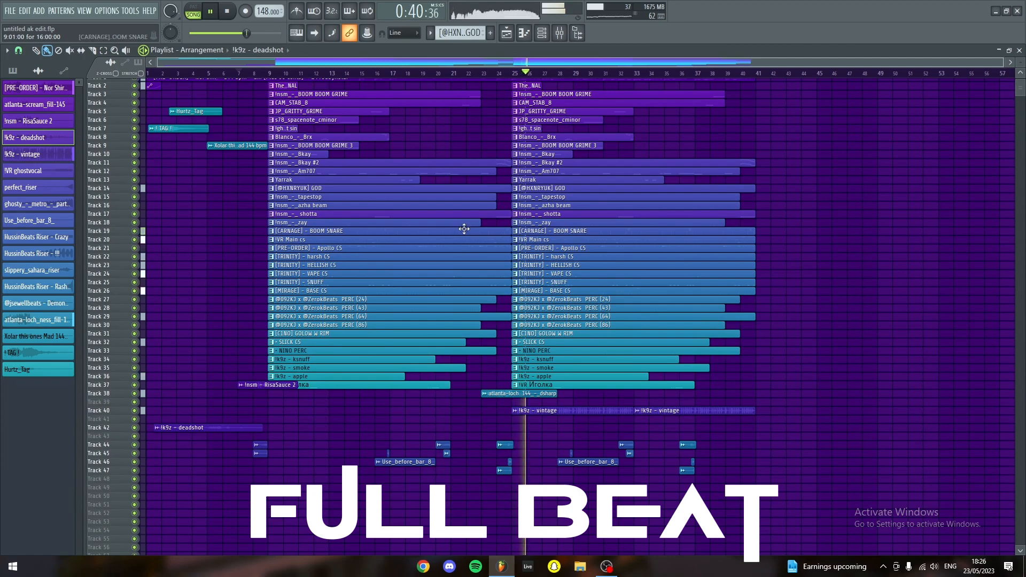
scroll(485, 256, down, 1)
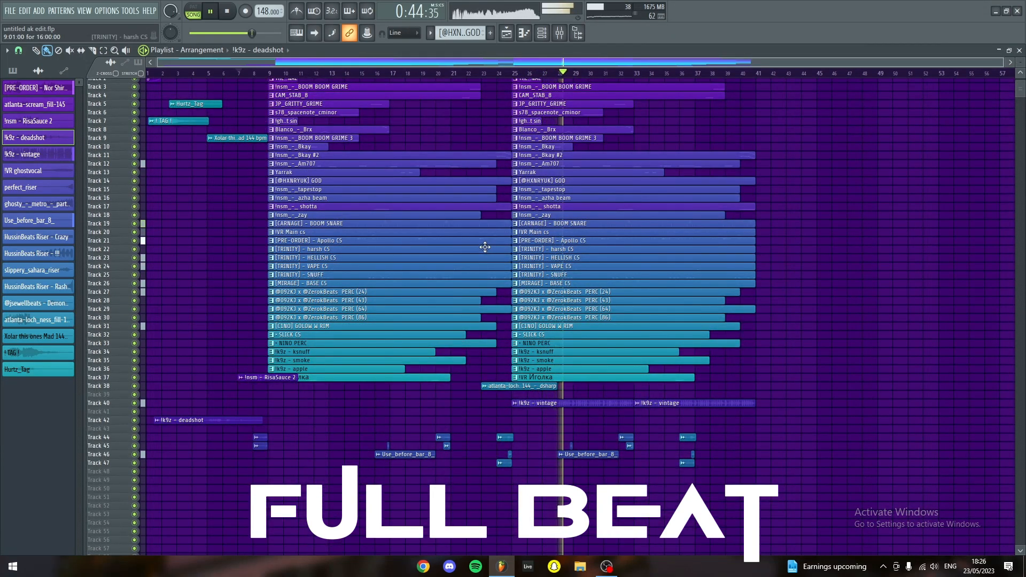
scroll(485, 247, up, 1)
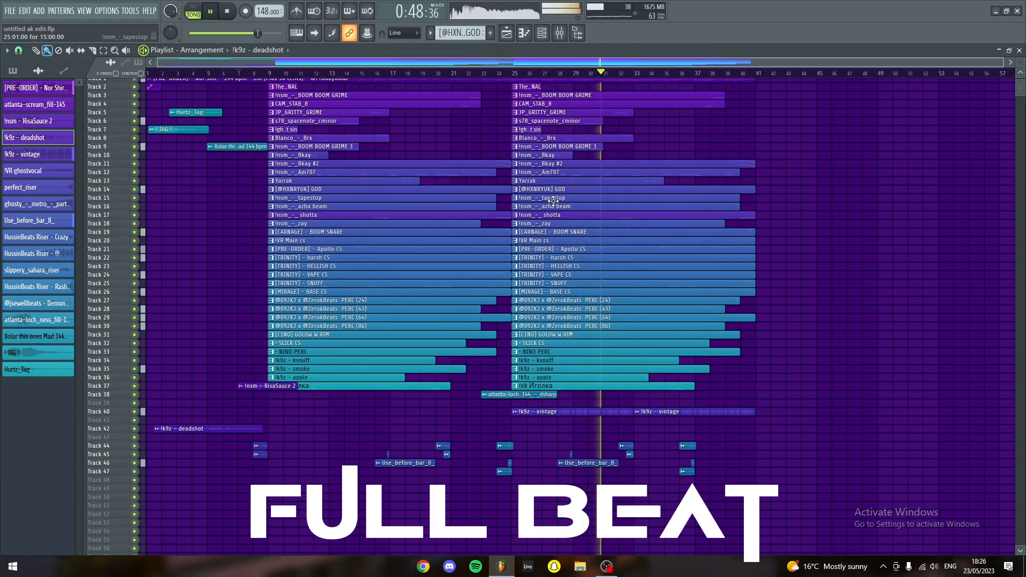
scroll(550, 200, up, 1)
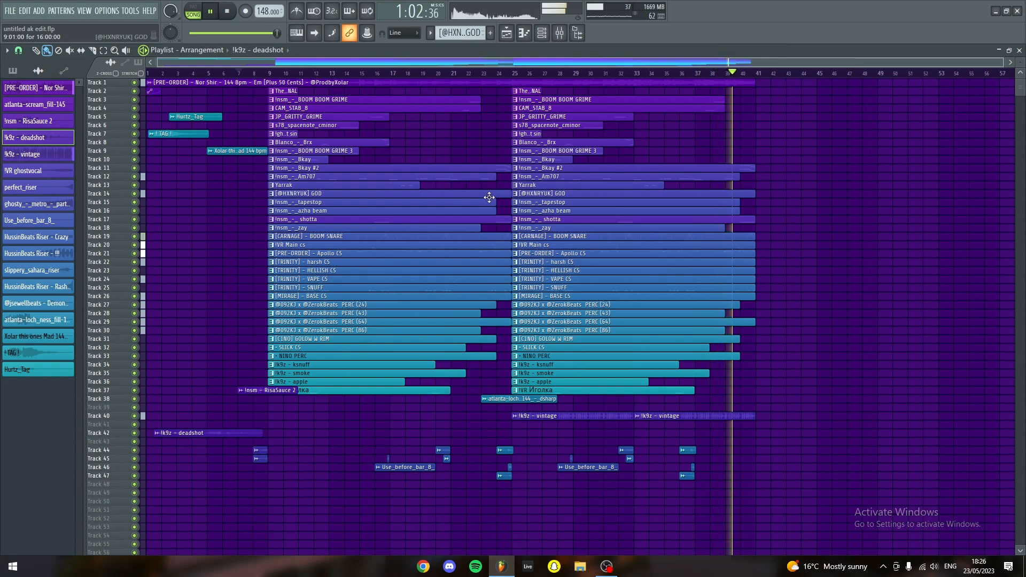
scroll(305, 202, up, 2)
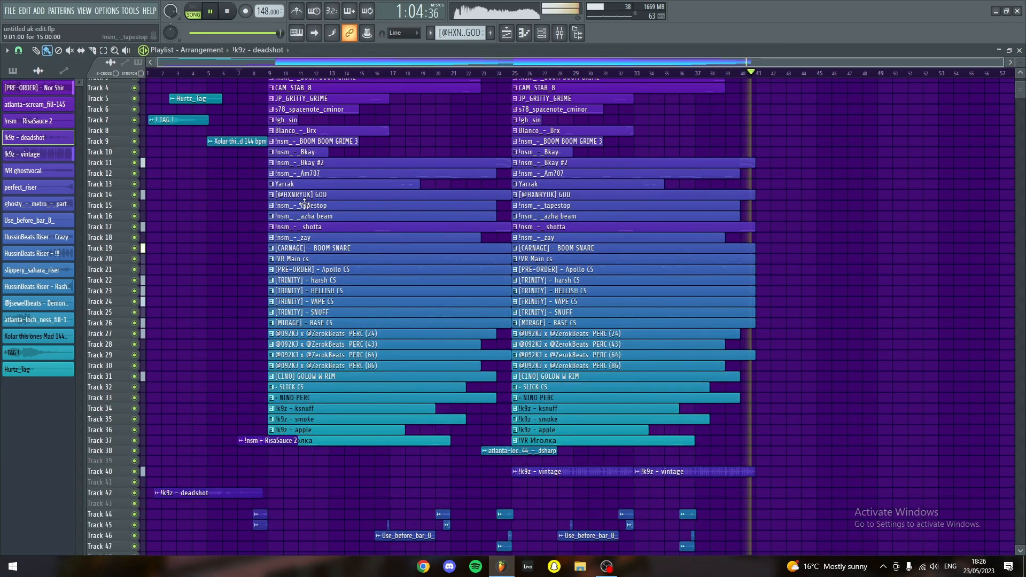
Step: Solo the grimes and 808s on Tracks 2 to 12 and play them from bar 9
scroll(305, 204, up, 4)
scroll(240, 257, up, 2)
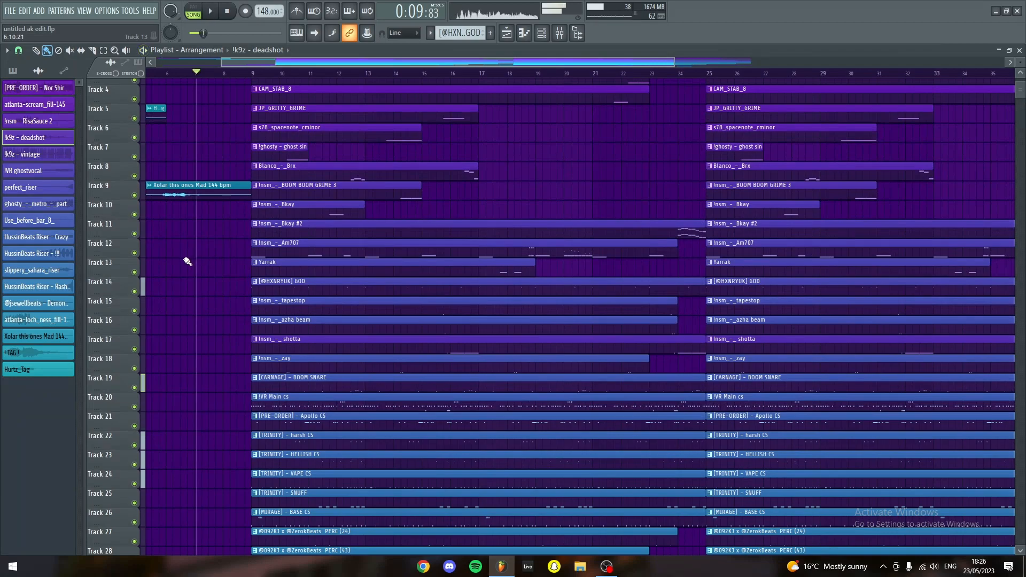
scroll(184, 267, up, 3)
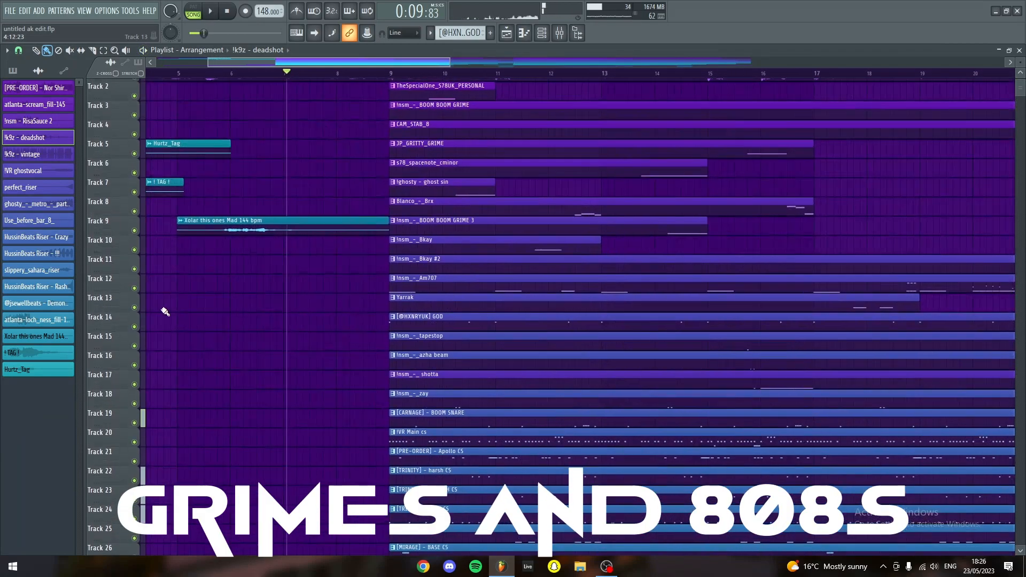
ctrl+click(134, 289)
click(134, 269)
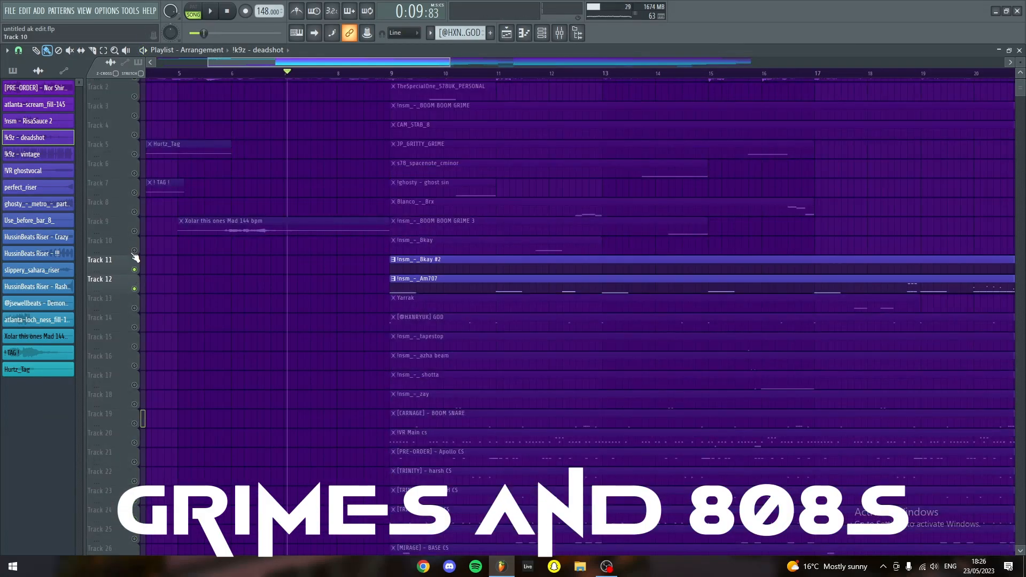
drag(131, 233, 138, 114)
scroll(138, 140, up, 1)
click(390, 76)
key(space)
Step: Look over the grime and 808 patterns on Tracks 2 to 12 across both halves of the arrangement while they play
scroll(506, 305, up, 3)
scroll(534, 313, down, 3)
drag(526, 320, 489, 321)
scroll(488, 319, down, 4)
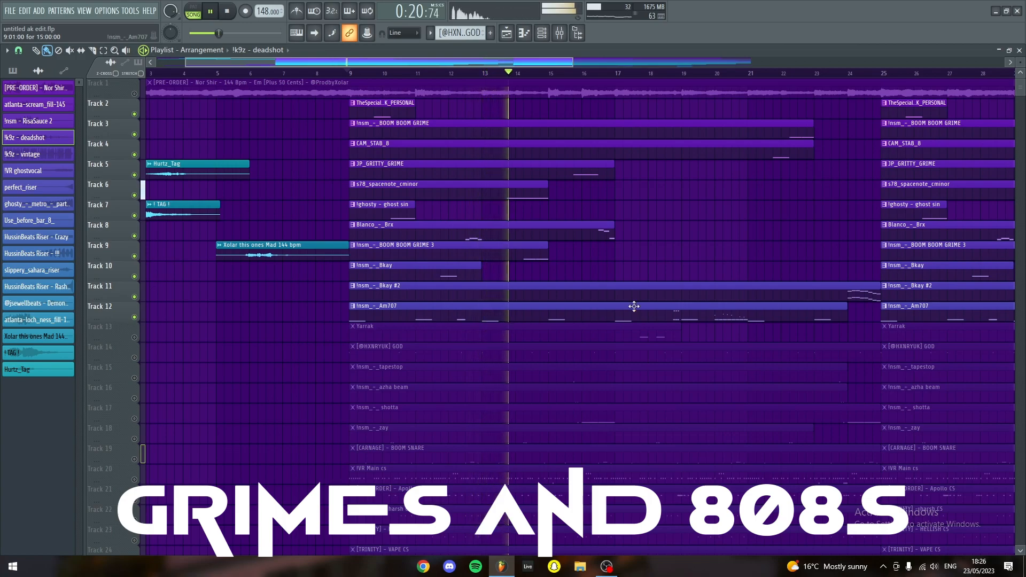
mouse_move(644, 278)
mouse_down()
mouse_move(619, 277)
mouse_move(667, 291)
mouse_move(656, 291)
mouse_up()
scroll(657, 284, down, 1)
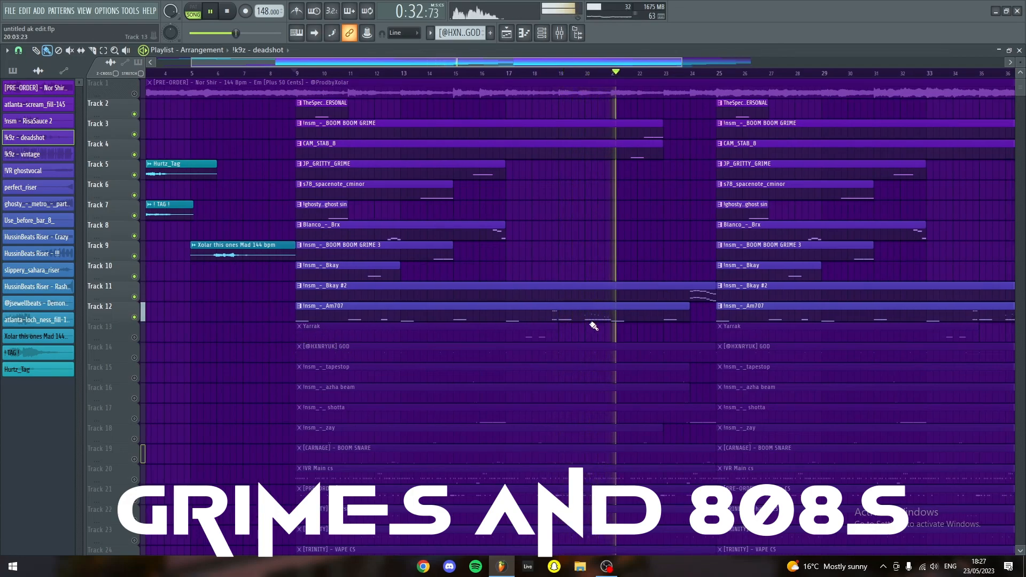
drag(590, 324, 556, 332)
scroll(560, 328, down, 2)
scroll(563, 329, down, 1)
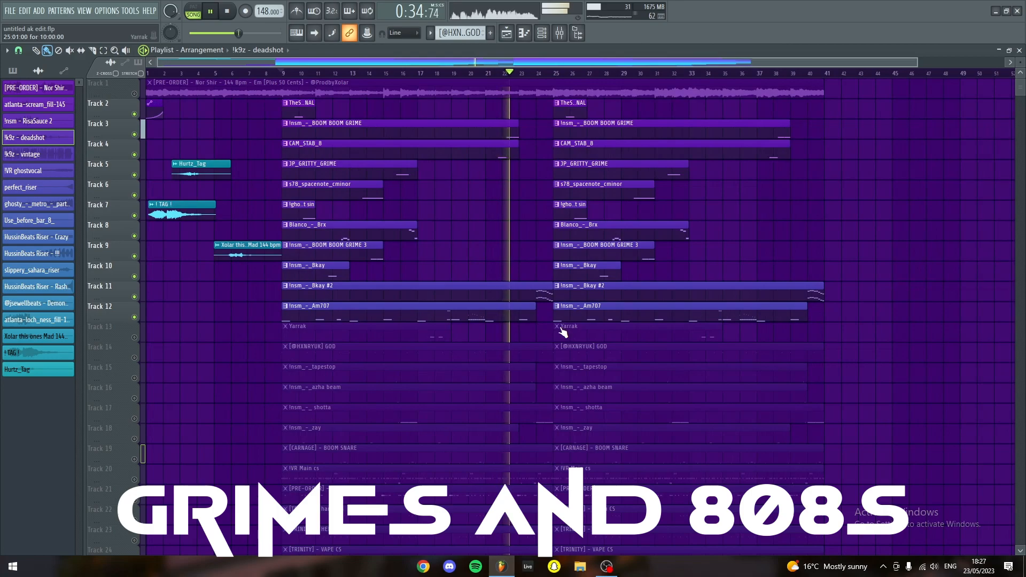
scroll(556, 330, down, 1)
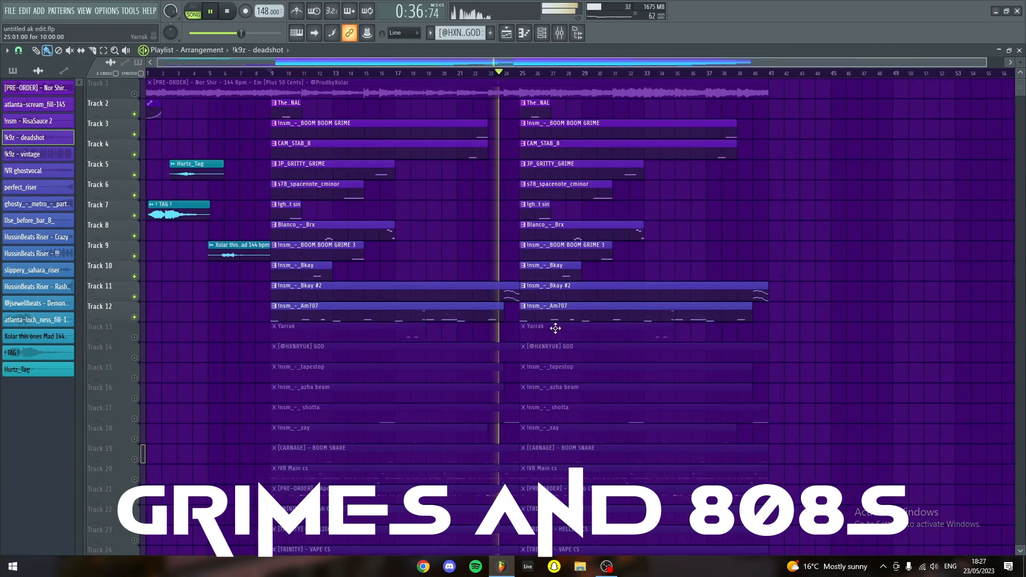
scroll(527, 324, up, 1)
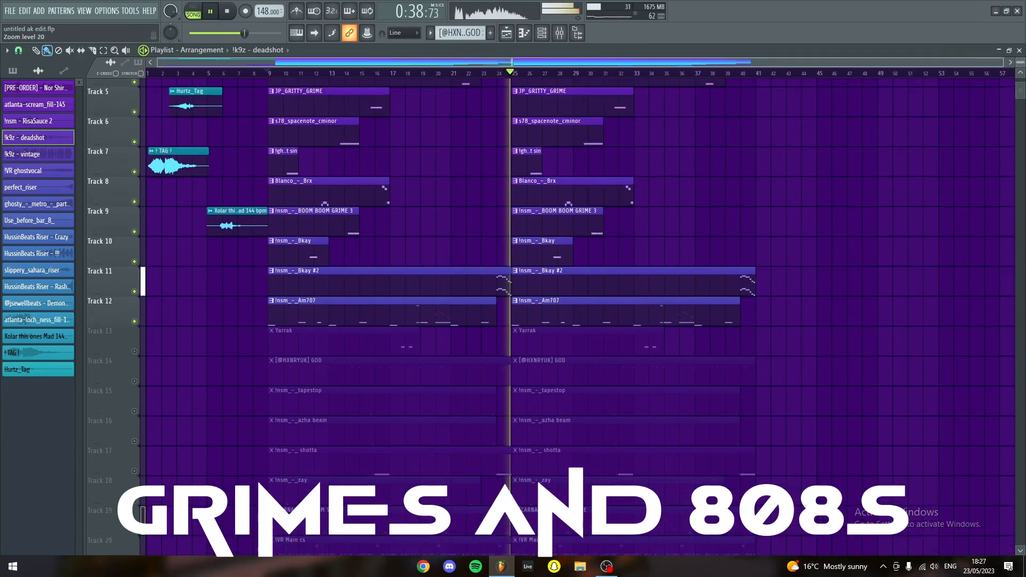
scroll(116, 313, down, 1)
Step: Switch the solo to the counter snares and percs on Tracks 15 to 36 and examine their patterns during playback
right_click(135, 313)
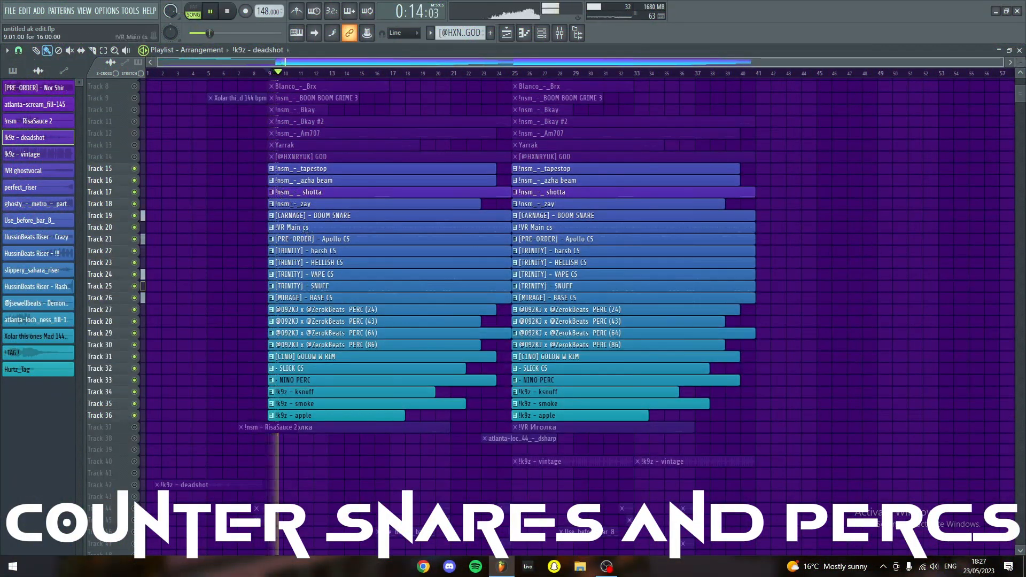
scroll(308, 230, up, 2)
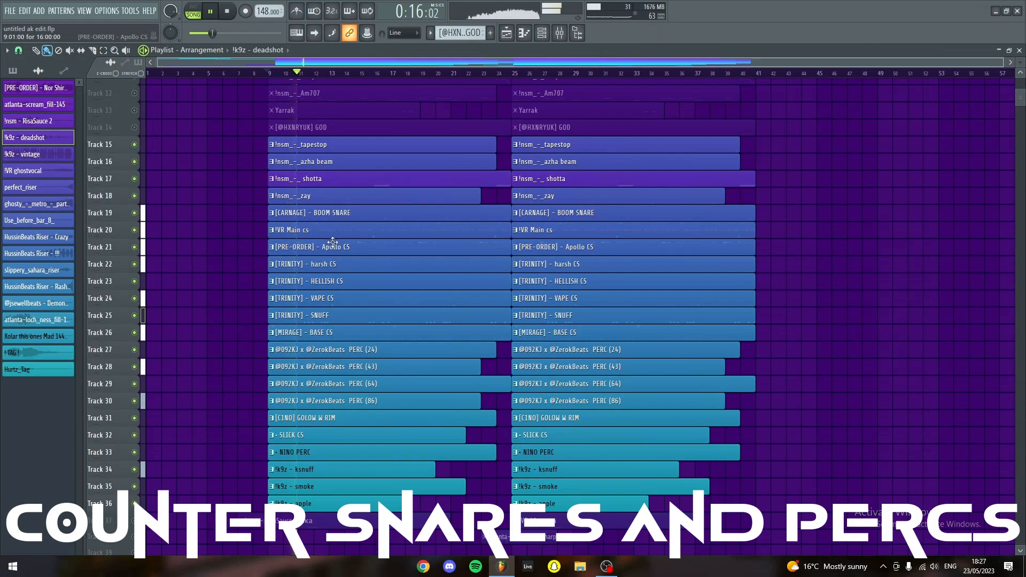
scroll(332, 243, up, 2)
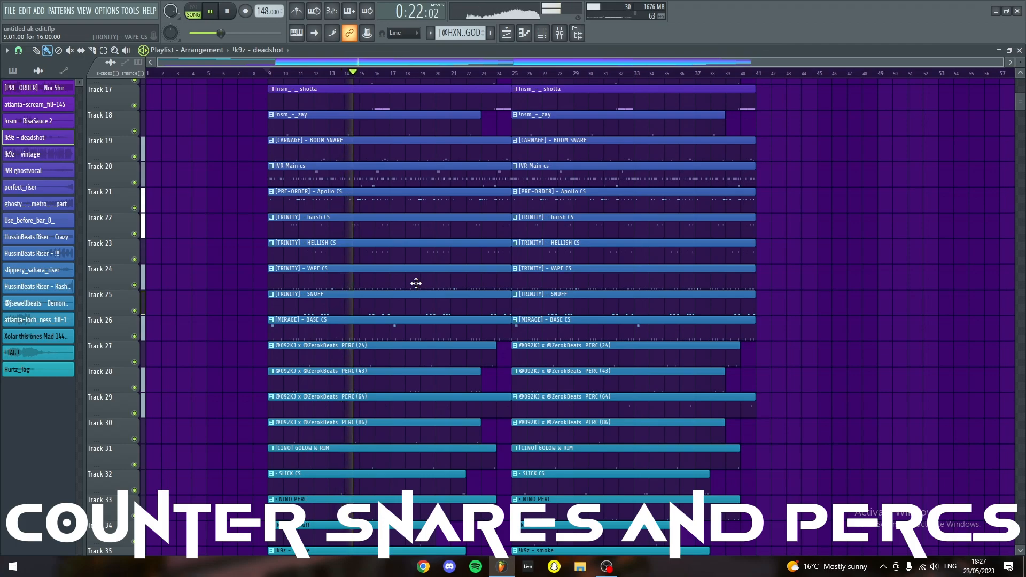
scroll(331, 243, down, 2)
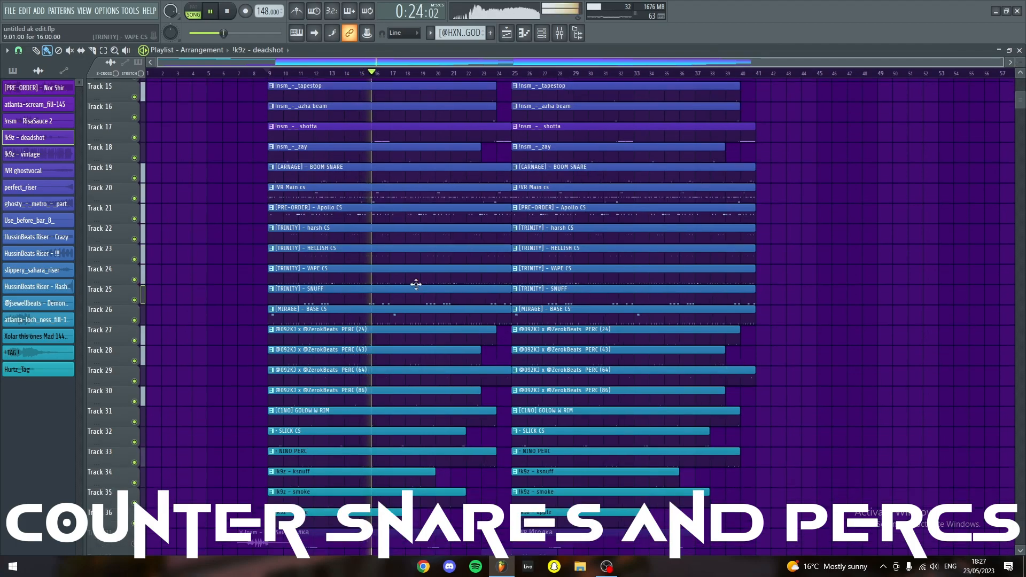
scroll(451, 280, up, 1)
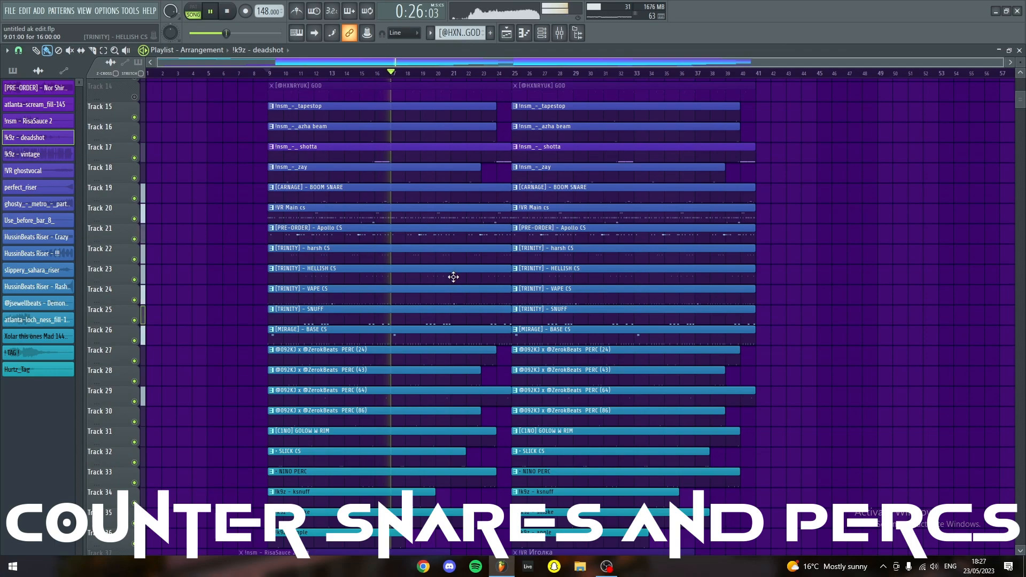